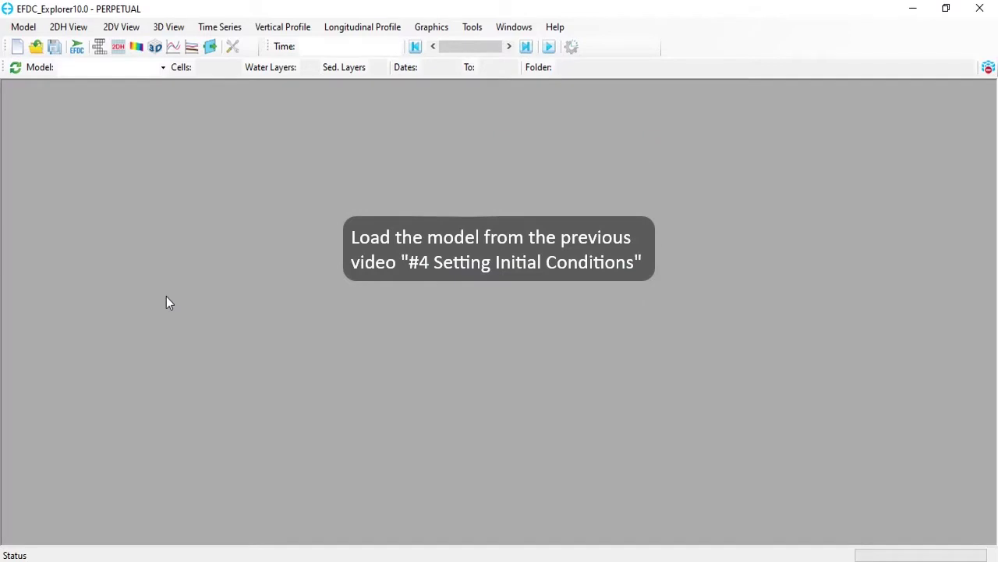
# Load the model from E:\EE10\Demo\Westlake\Run00 and open its 2DH view, moving the legend clear of the grid
pyautogui.click(36, 46)
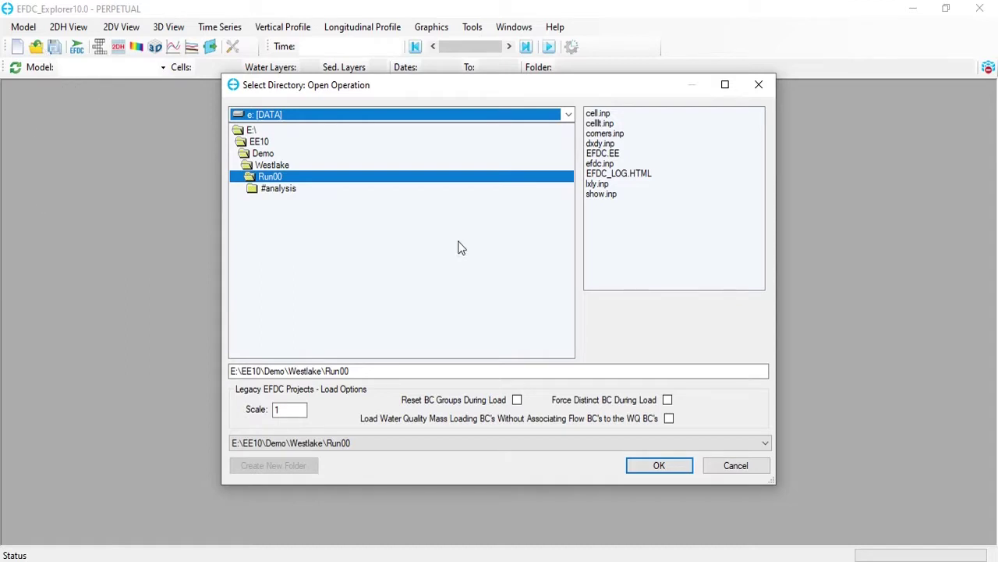
pyautogui.click(642, 466)
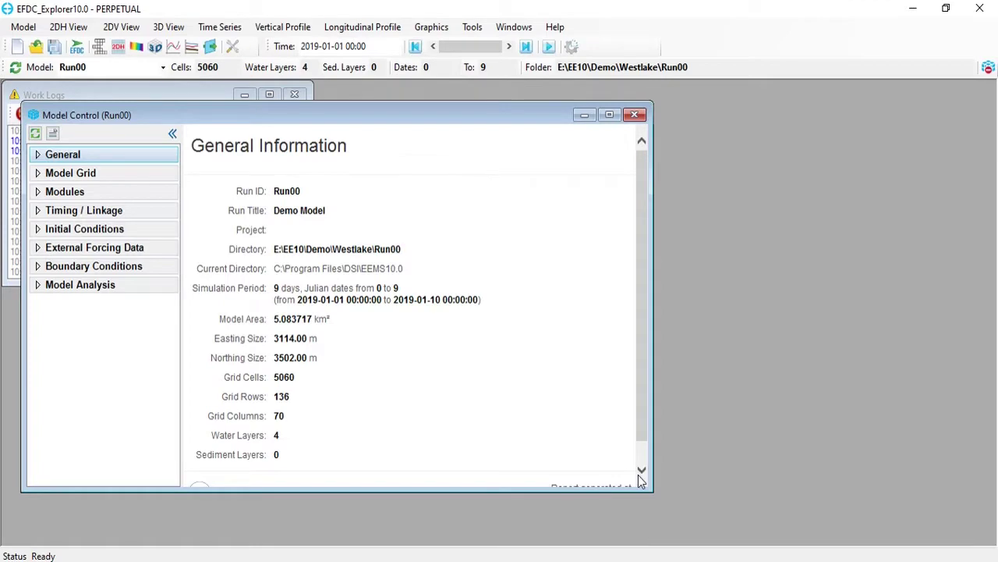
pyautogui.click(118, 48)
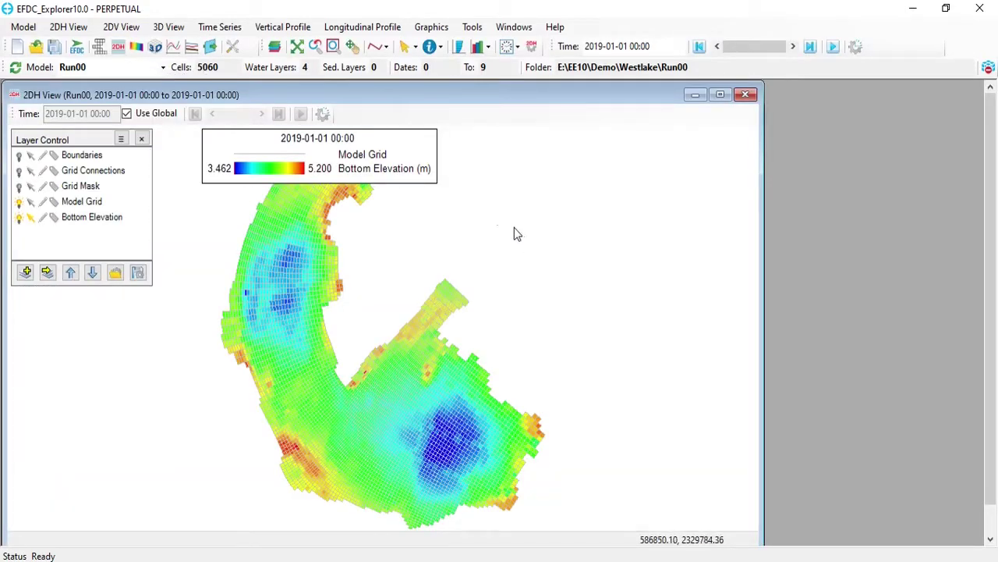
pyautogui.moveTo(427, 148); pyautogui.dragTo(642, 176)
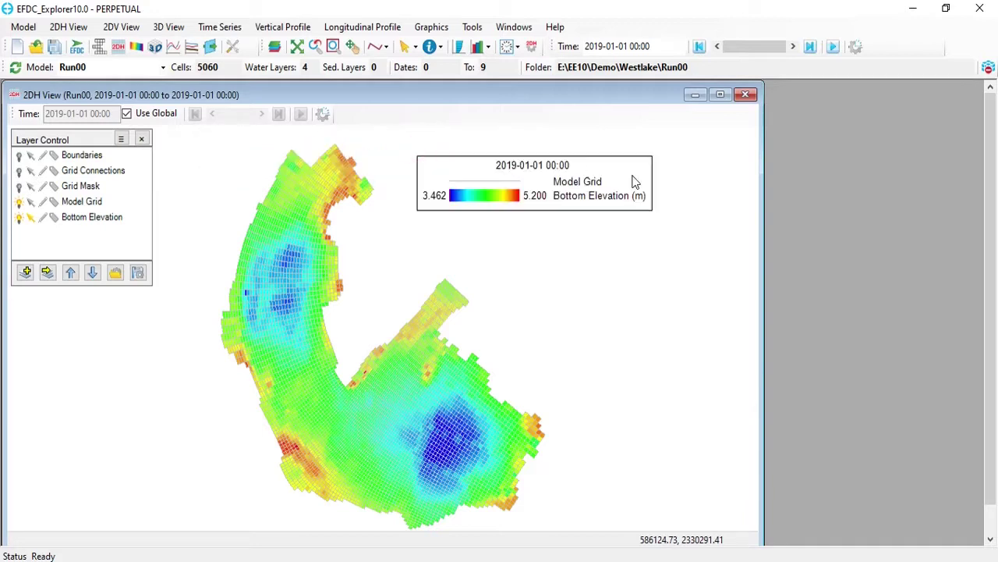
# Turn on visibility, selection, editing and labels for the Boundaries layer, and hide the Bottom Elevation layer
pyautogui.click(78, 160)
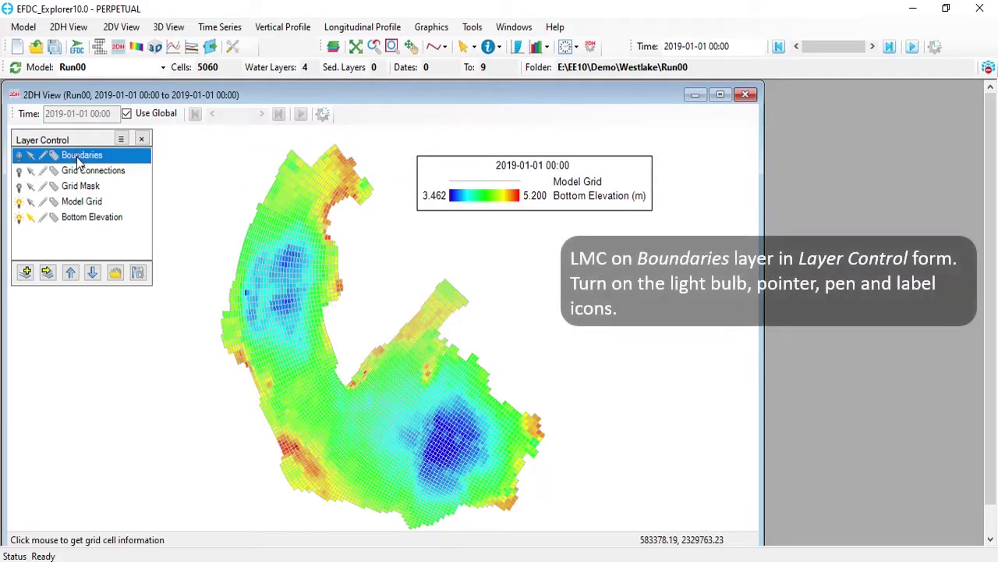
pyautogui.click(20, 156)
pyautogui.click(31, 155)
pyautogui.click(43, 156)
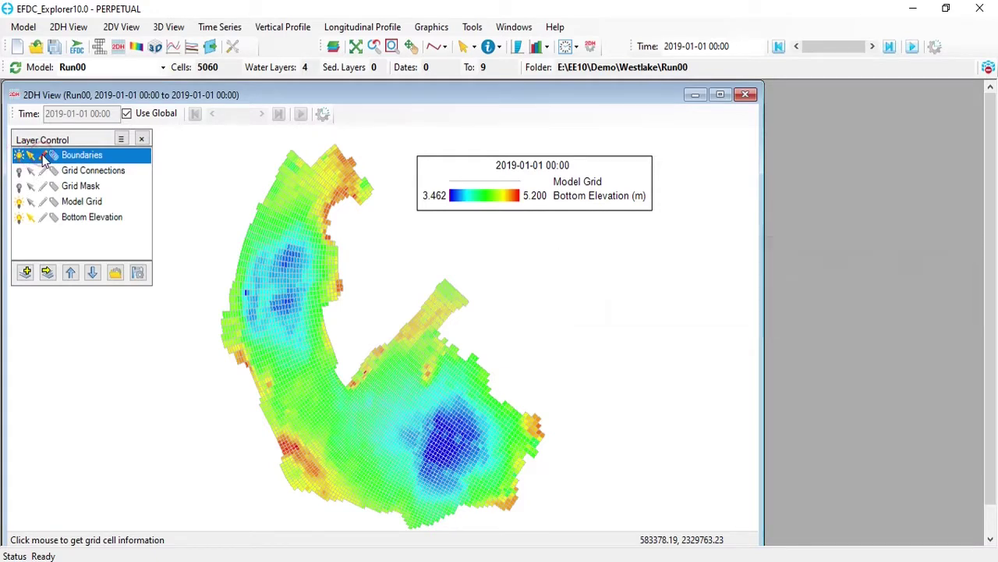
pyautogui.click(74, 217)
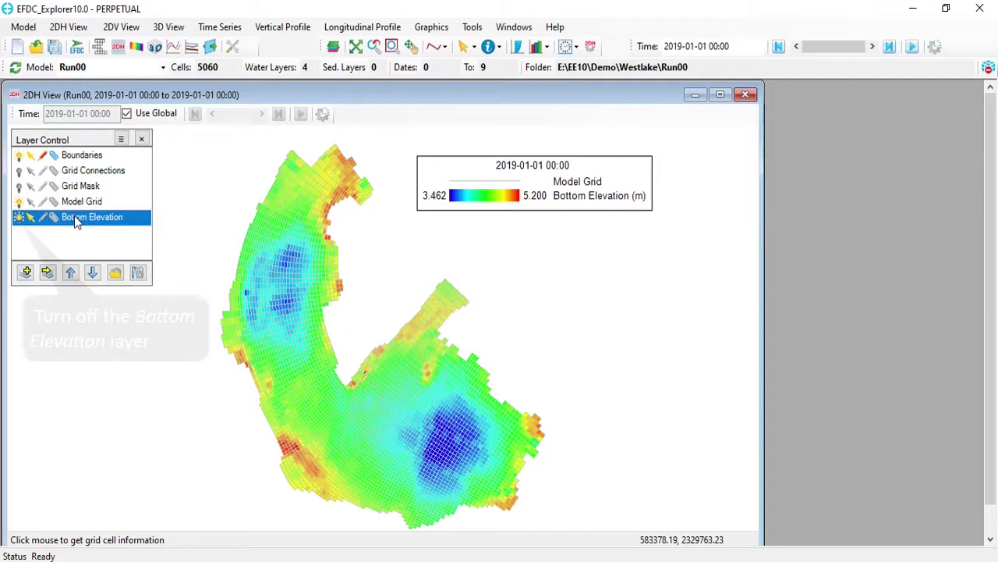
pyautogui.click(20, 219)
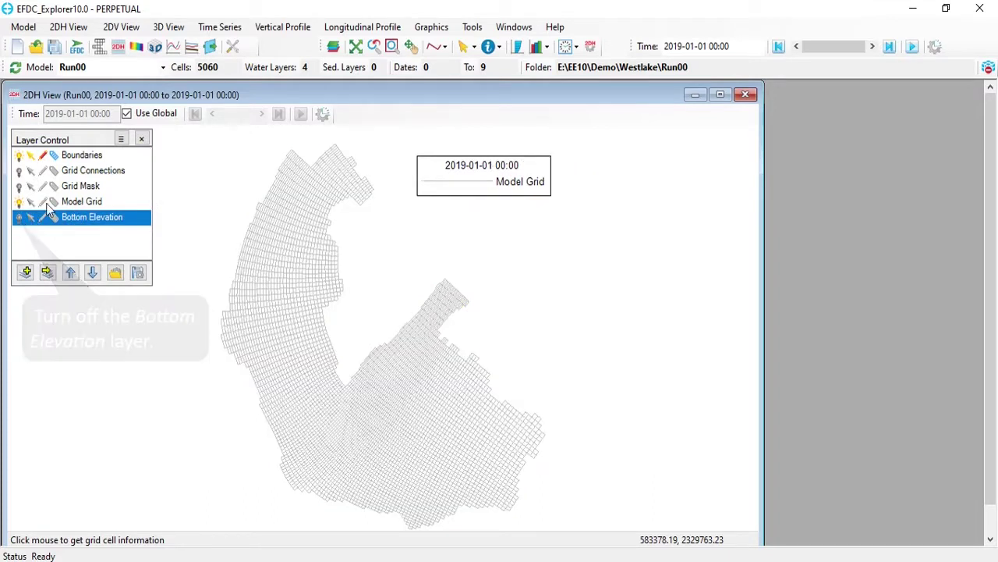
# Add a flow boundary group named Inflow at cell I 39, J 5 on the grid's southeastern edge
pyautogui.click(82, 156)
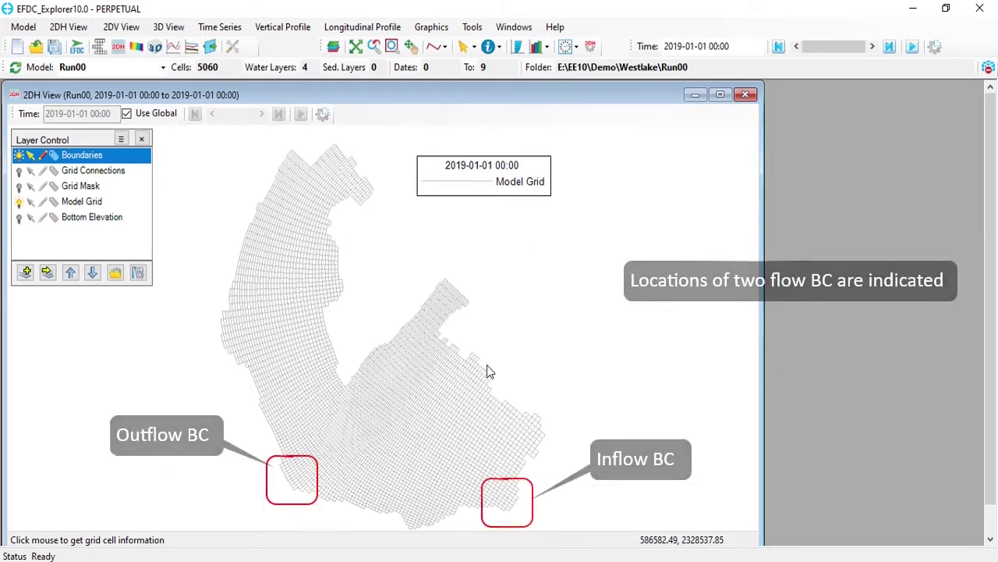
pyautogui.click(391, 47)
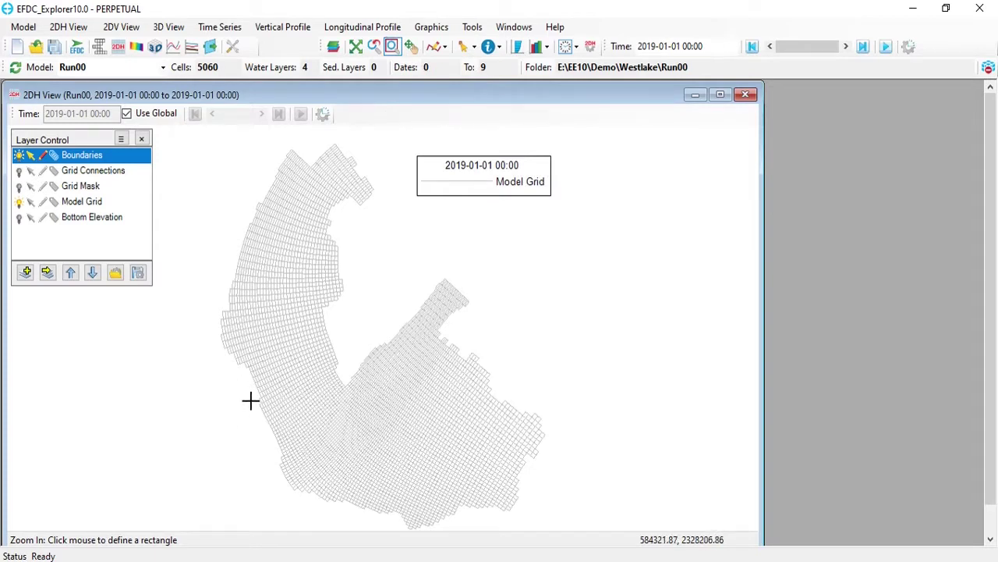
pyautogui.moveTo(251, 402); pyautogui.dragTo(556, 537)
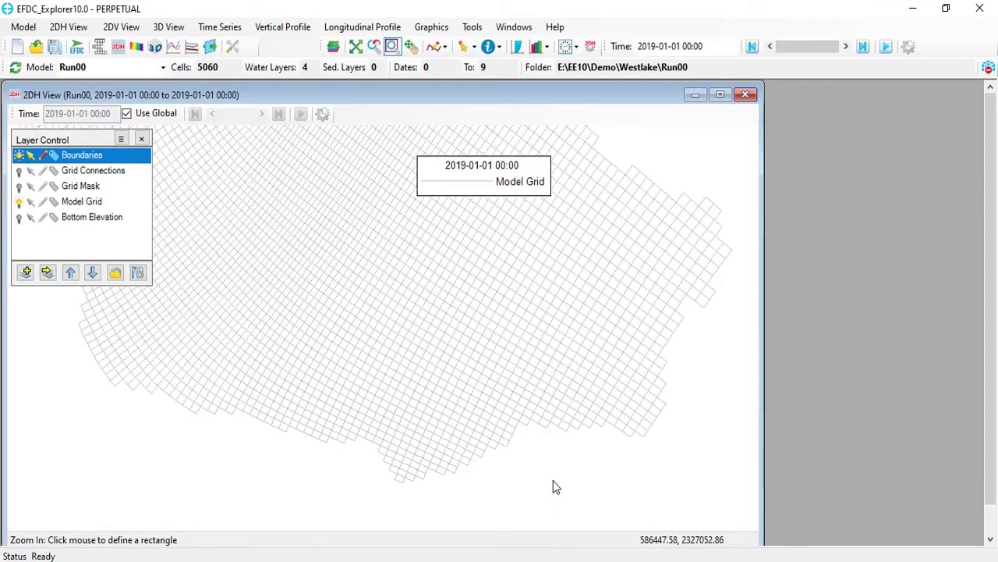
pyautogui.click(472, 49)
pyautogui.click(493, 68)
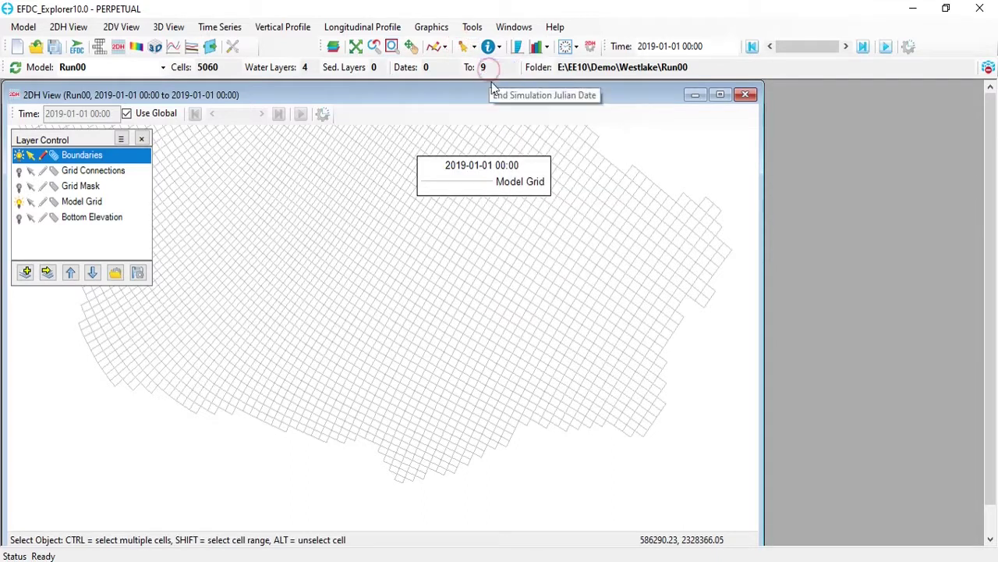
pyautogui.click(647, 416)
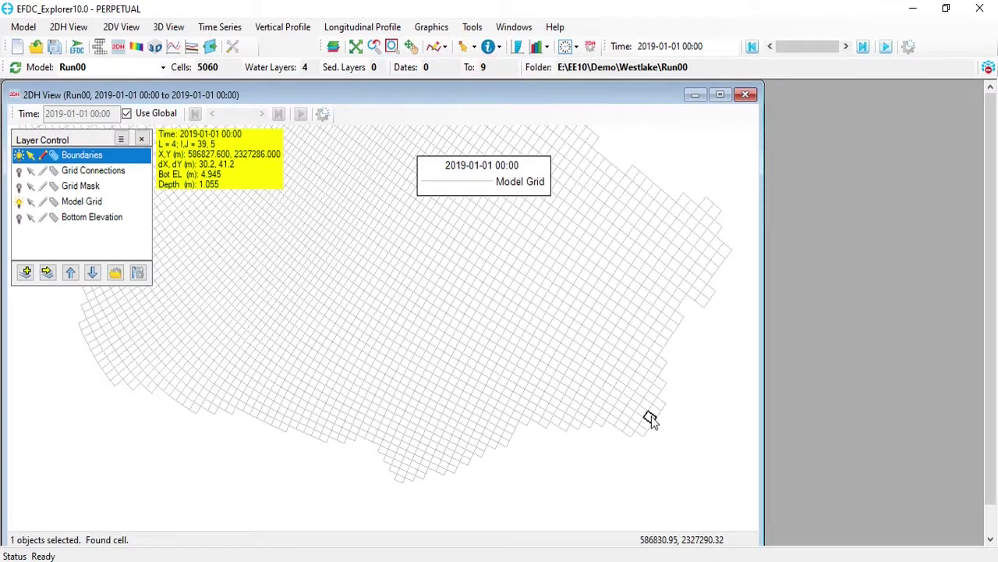
pyautogui.rightClick(647, 416)
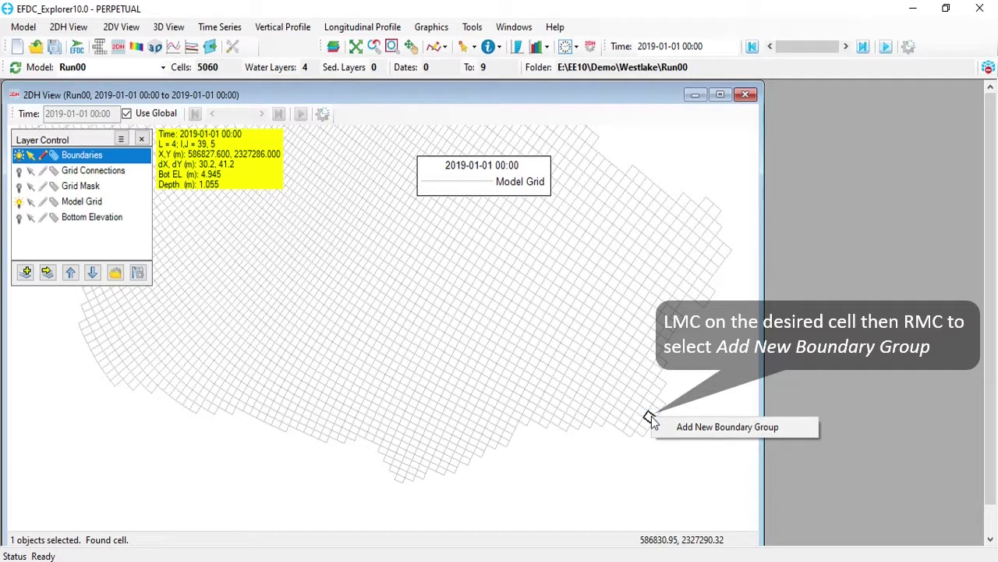
pyautogui.click(733, 431)
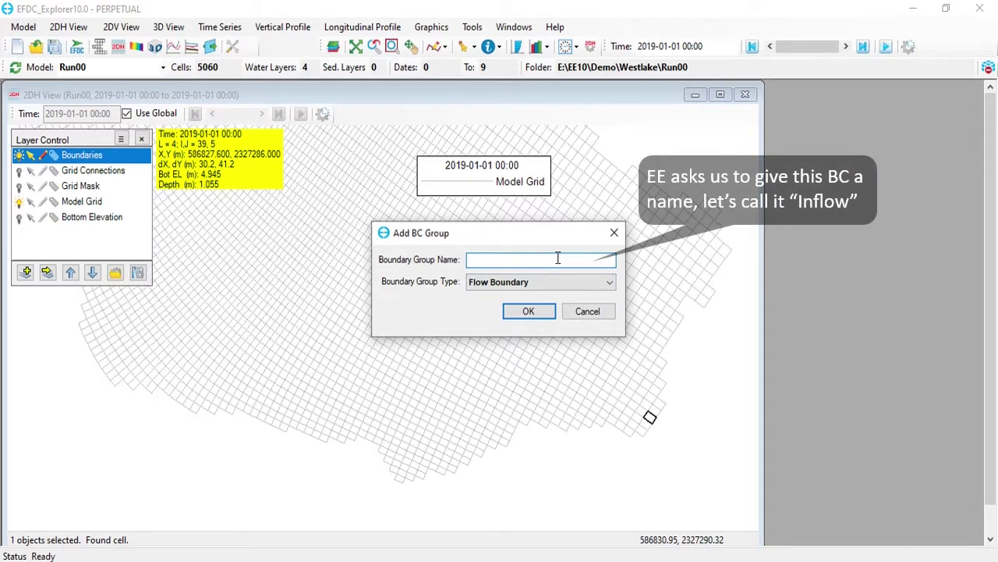
pyautogui.write('Inflow')
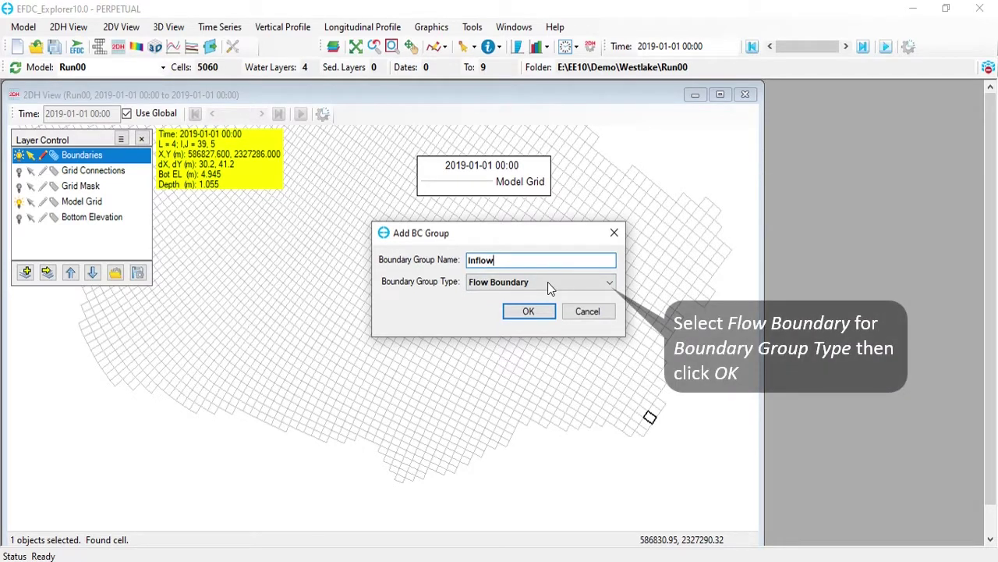
pyautogui.click(537, 311)
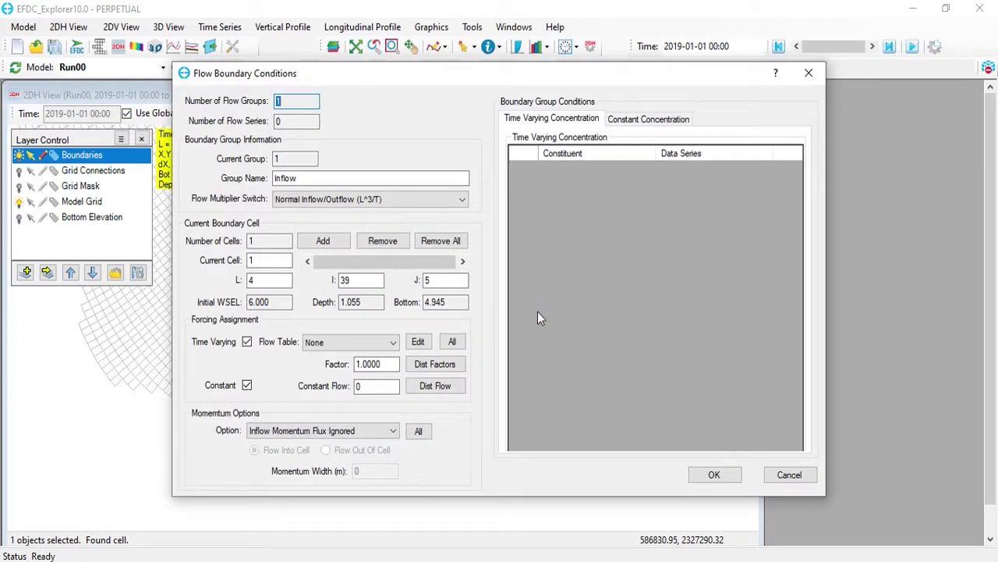
# Set the Inflow boundary's constant flow to 10 and accept the flow boundary conditions
pyautogui.moveTo(575, 75)
pyautogui.mouseDown()
pyautogui.moveTo(580, 104)
pyautogui.moveTo(578, 95)
pyautogui.mouseUp()
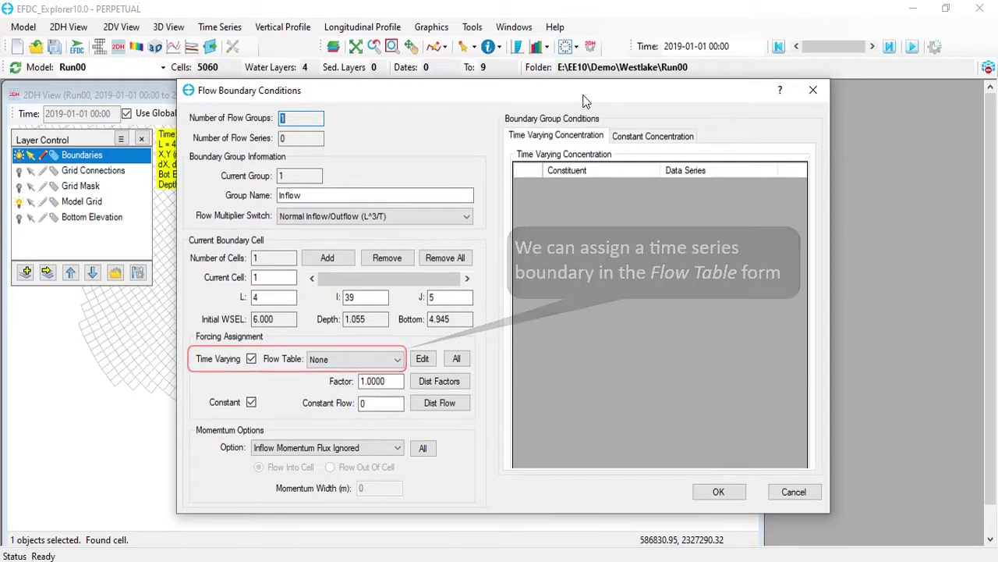
pyautogui.doubleClick(373, 403)
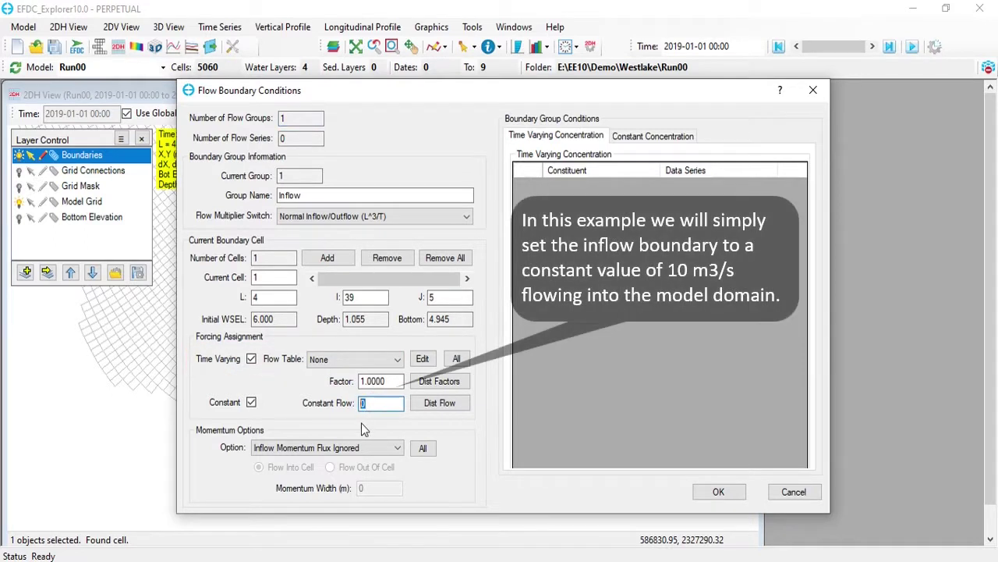
pyautogui.write('10')
pyautogui.click(717, 492)
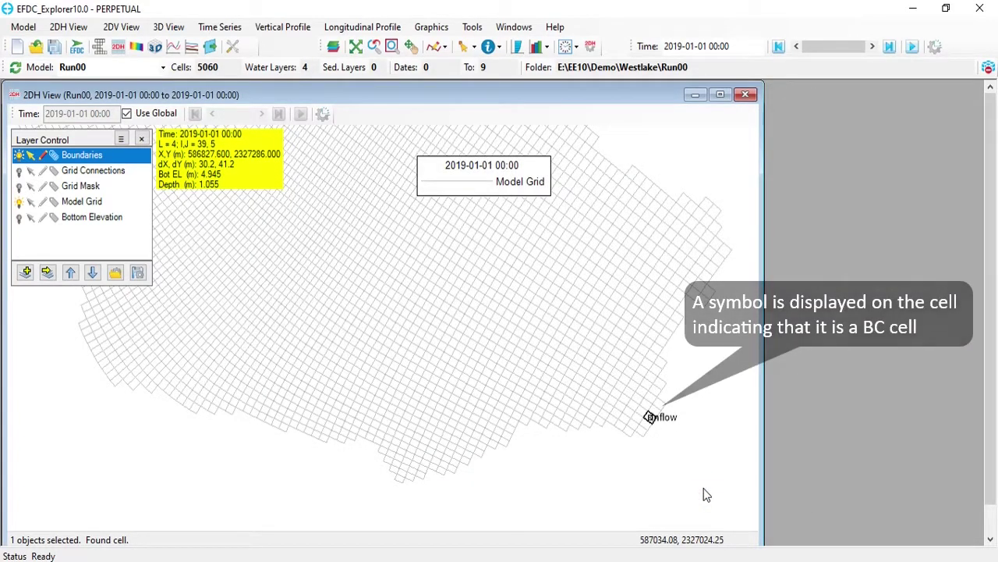
# Add a flow boundary group named Outflow at cell I 8, J 65 on the grid's southwestern edge
pyautogui.click(105, 366)
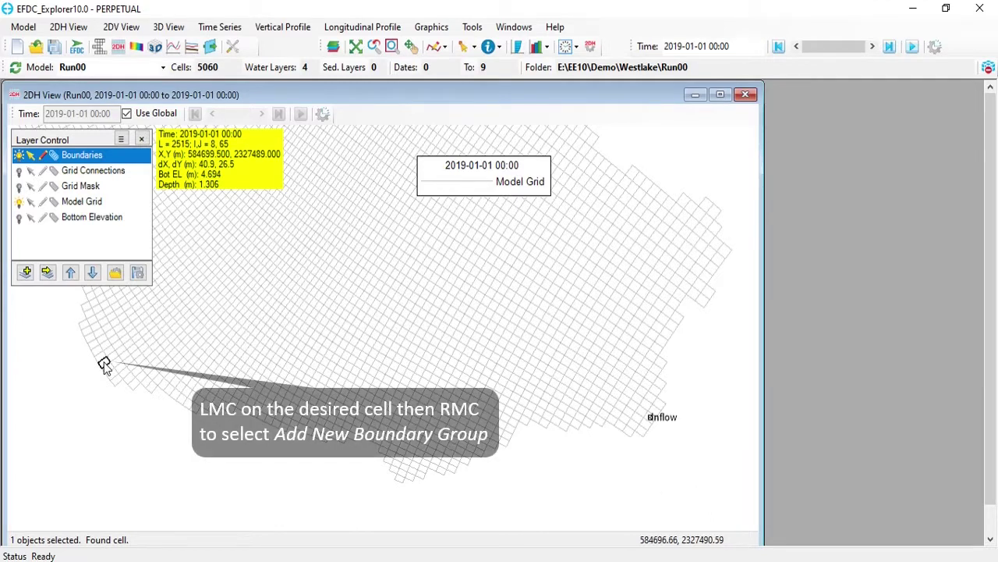
pyautogui.rightClick(104, 367)
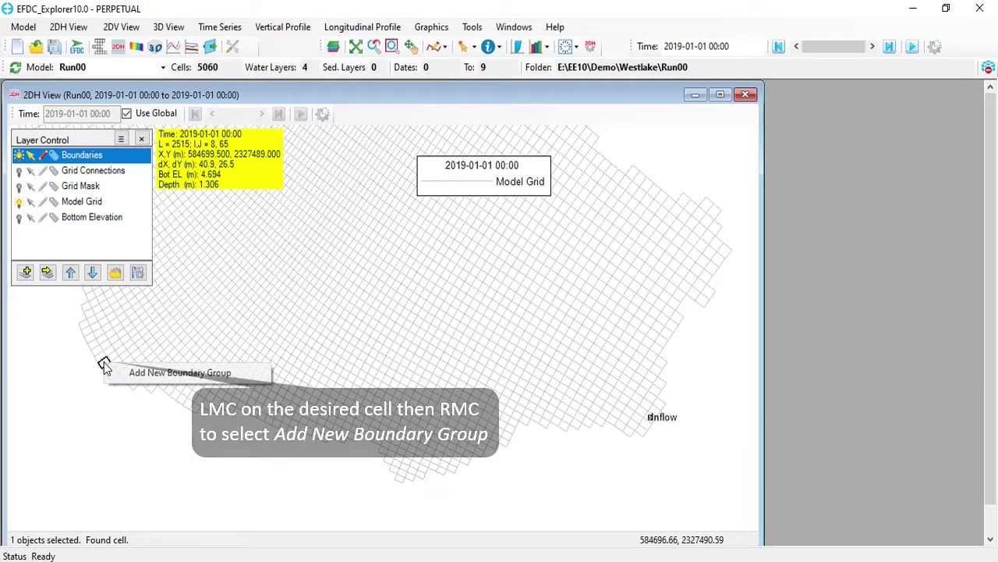
pyautogui.click(152, 373)
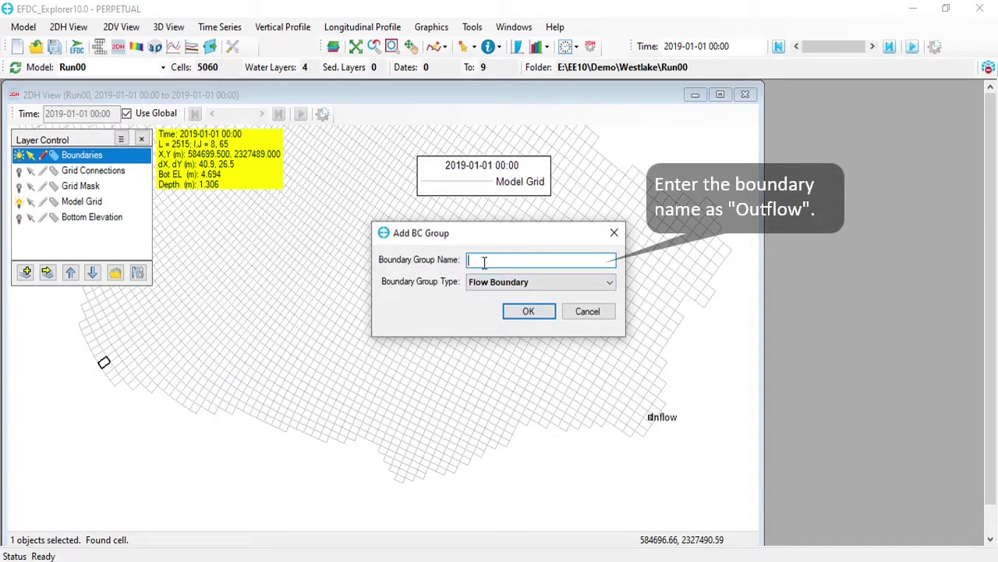
pyautogui.write('Outflow')
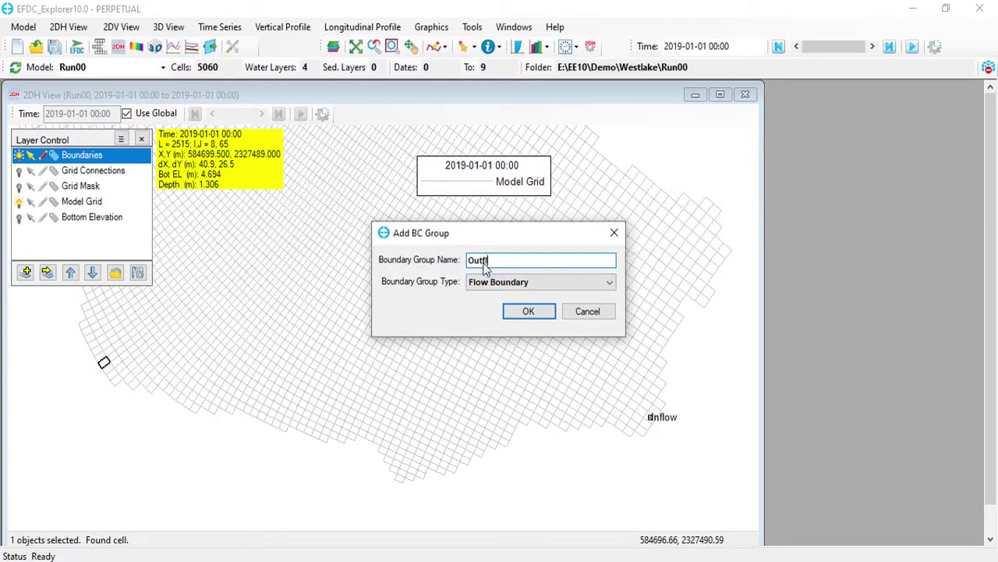
pyautogui.click(529, 311)
# Set the Outflow boundary's constant flow to -10, accept it, and clear the cell selection in the full grid view
pyautogui.doubleClick(367, 385)
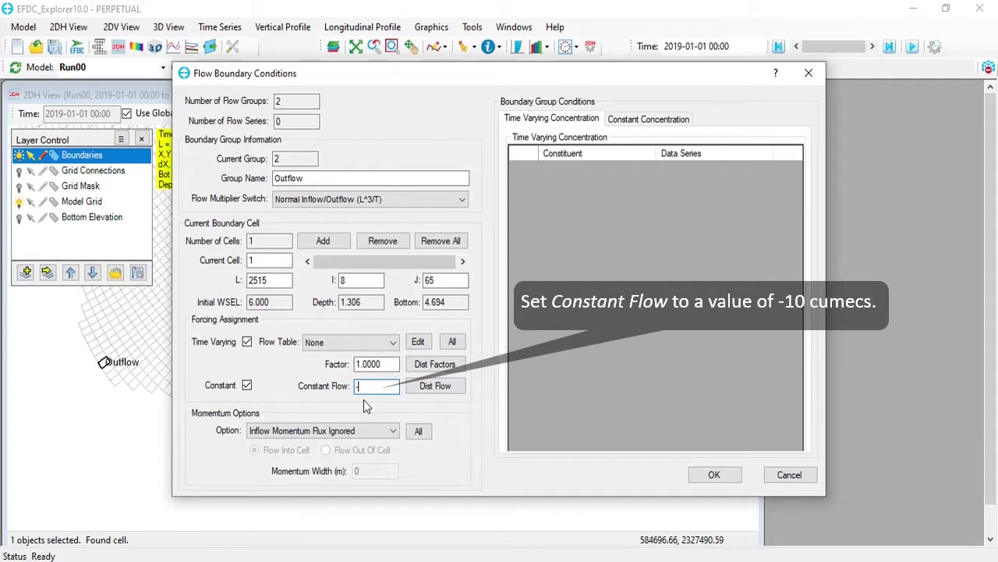
pyautogui.write('-10')
pyautogui.click(713, 475)
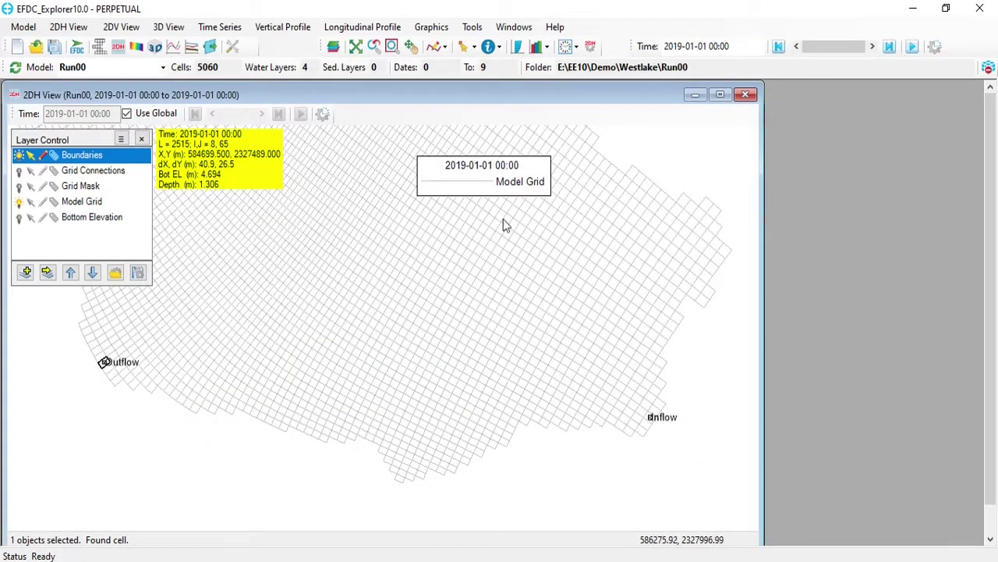
pyautogui.click(355, 48)
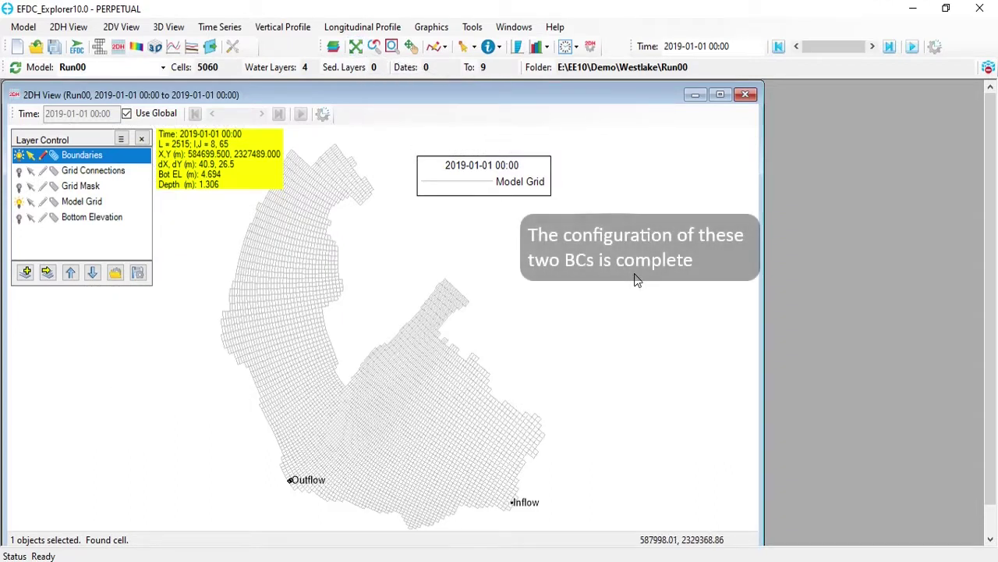
pyautogui.click(636, 279)
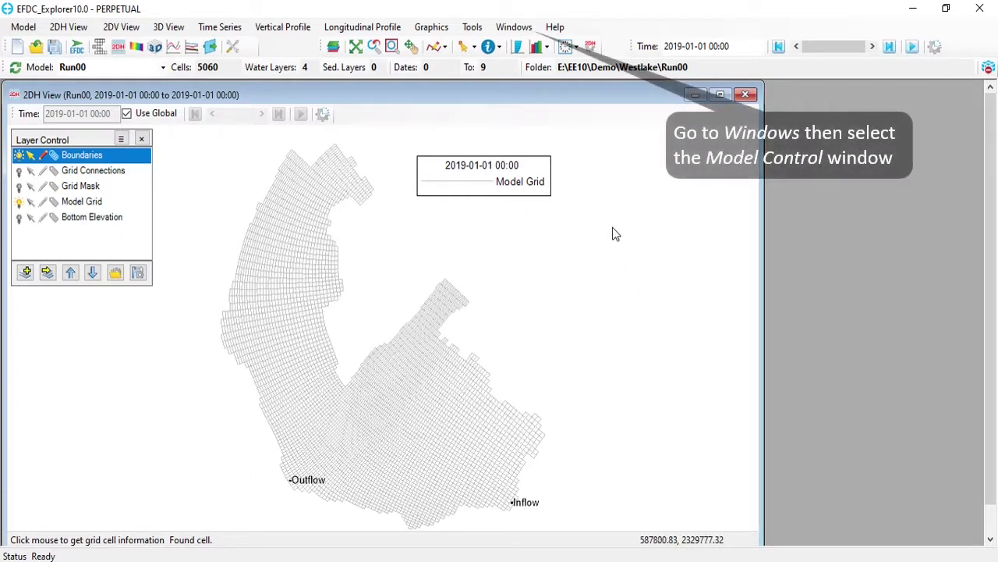
# Activate the Dye module in the Model Control window's module settings
pyautogui.click(521, 30)
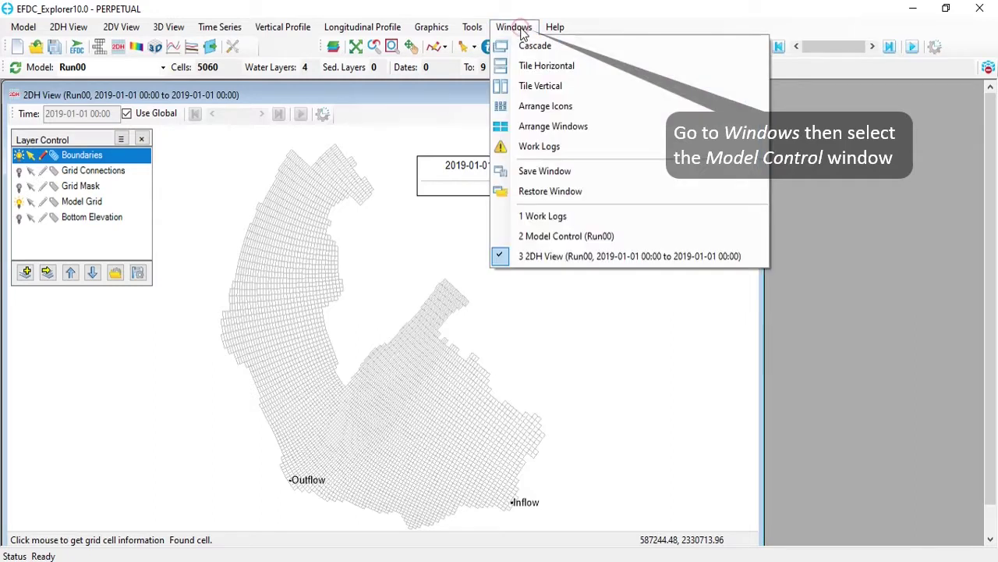
pyautogui.click(550, 240)
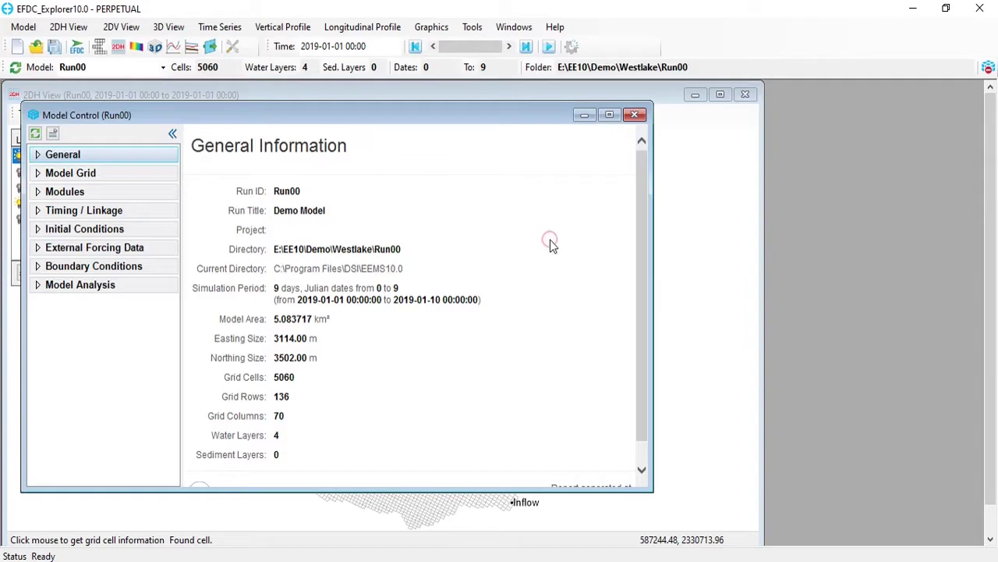
pyautogui.click(37, 193)
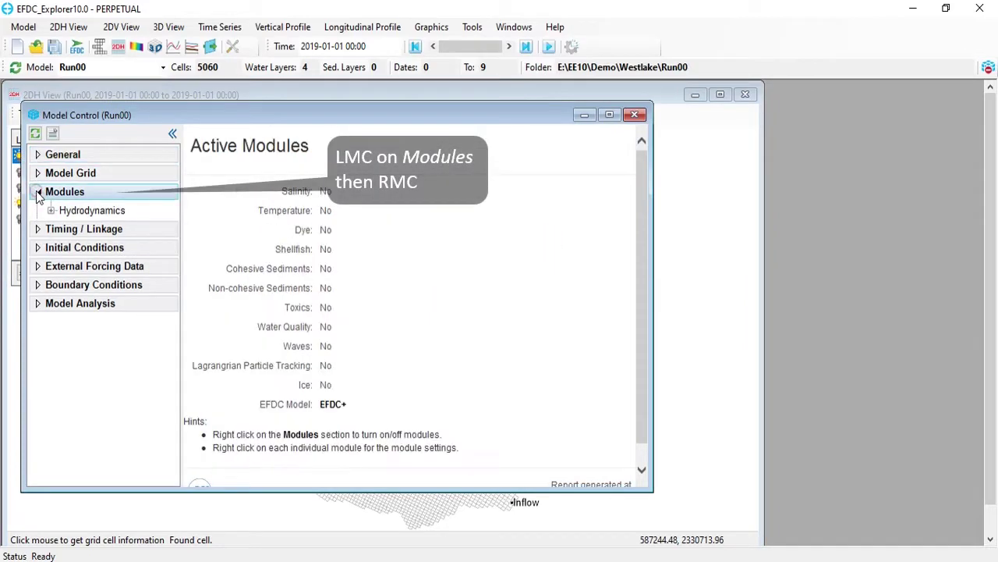
pyautogui.rightClick(154, 193)
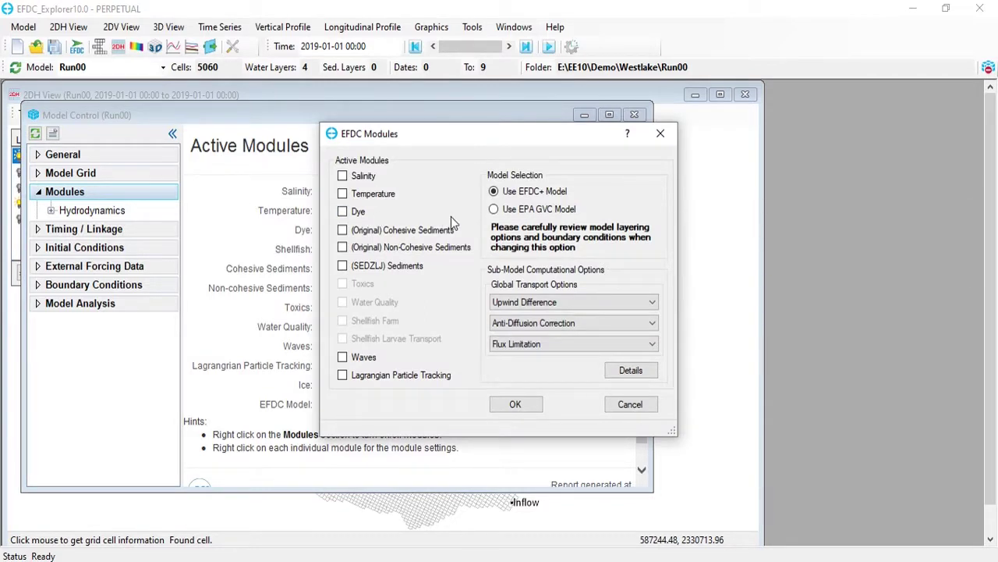
pyautogui.click(342, 212)
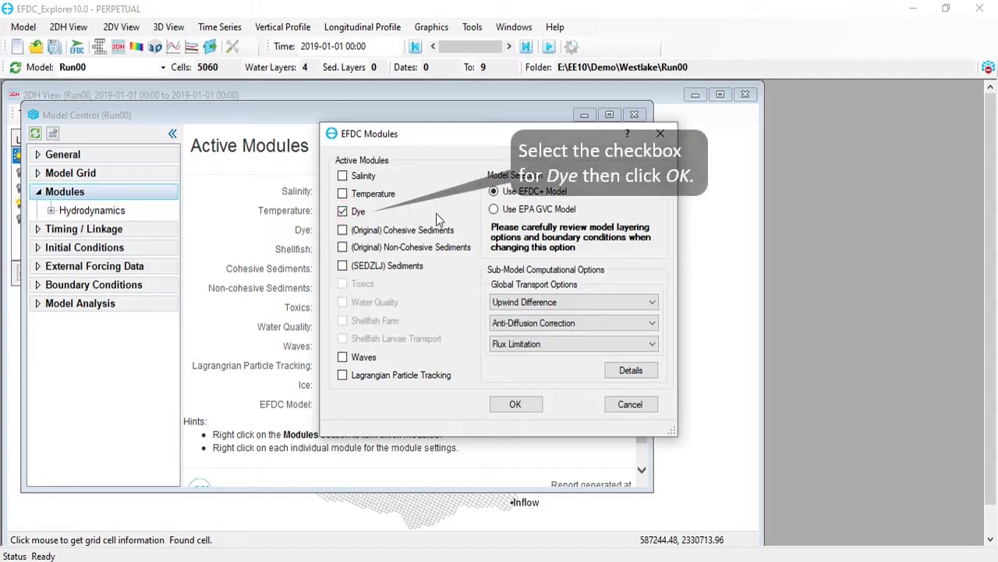
pyautogui.click(516, 404)
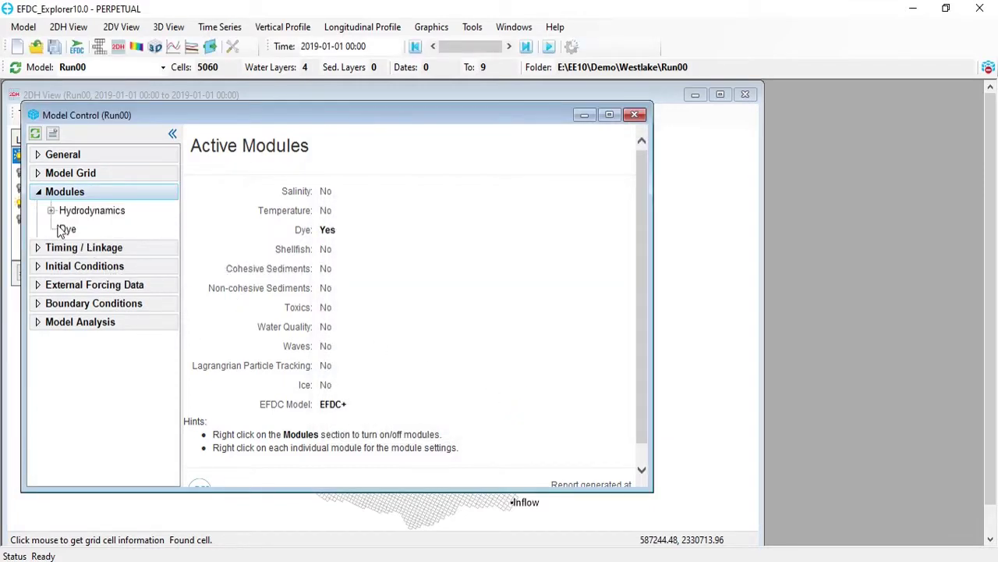
# Open the Dye module settings and set the first dye class's type to Age of Water
pyautogui.click(67, 229)
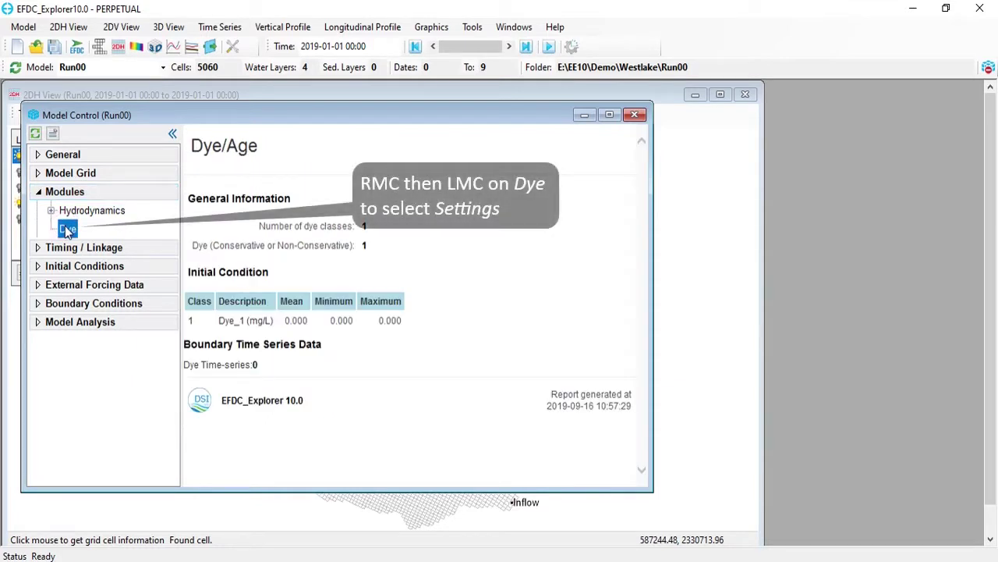
pyautogui.rightClick(67, 229)
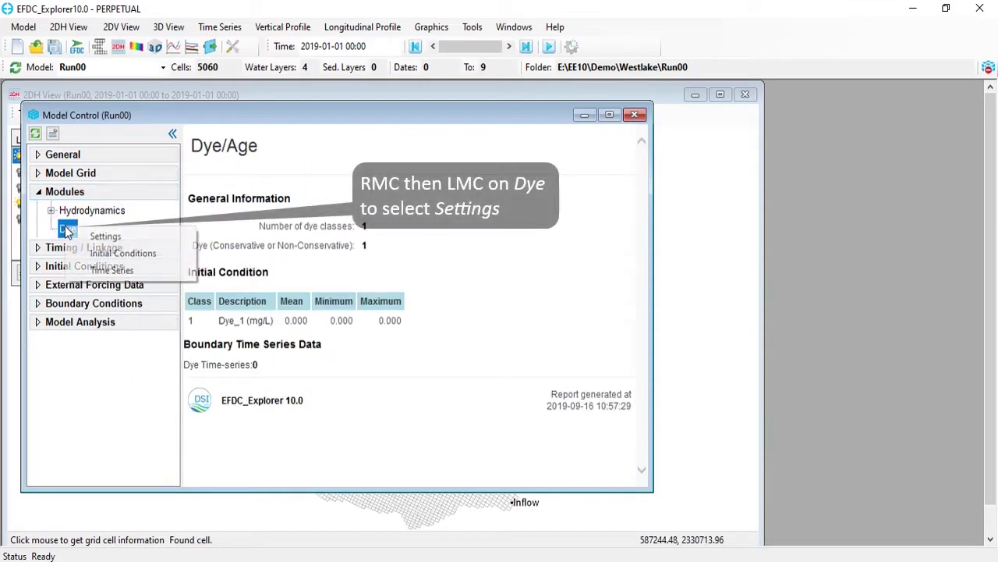
pyautogui.click(105, 236)
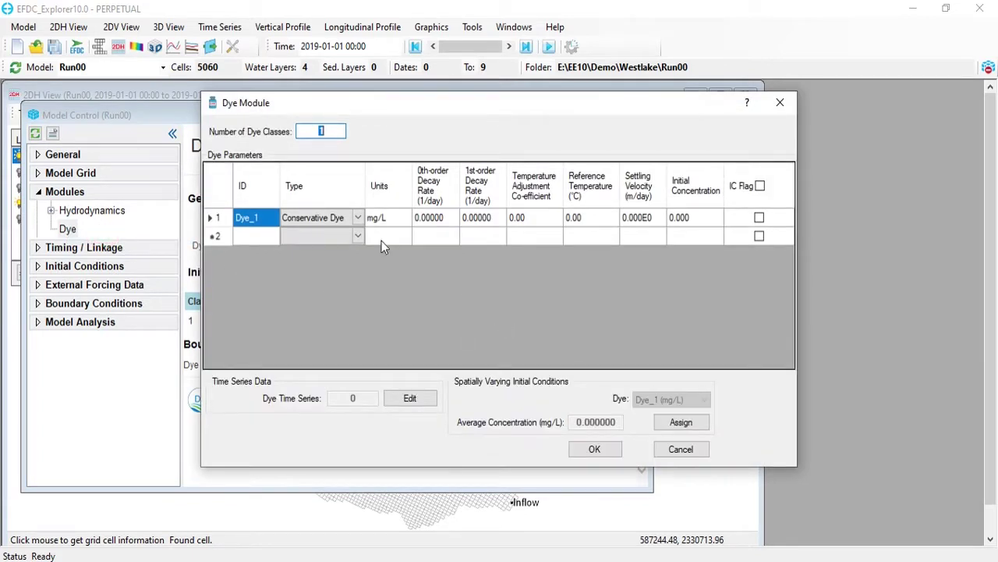
pyautogui.click(358, 219)
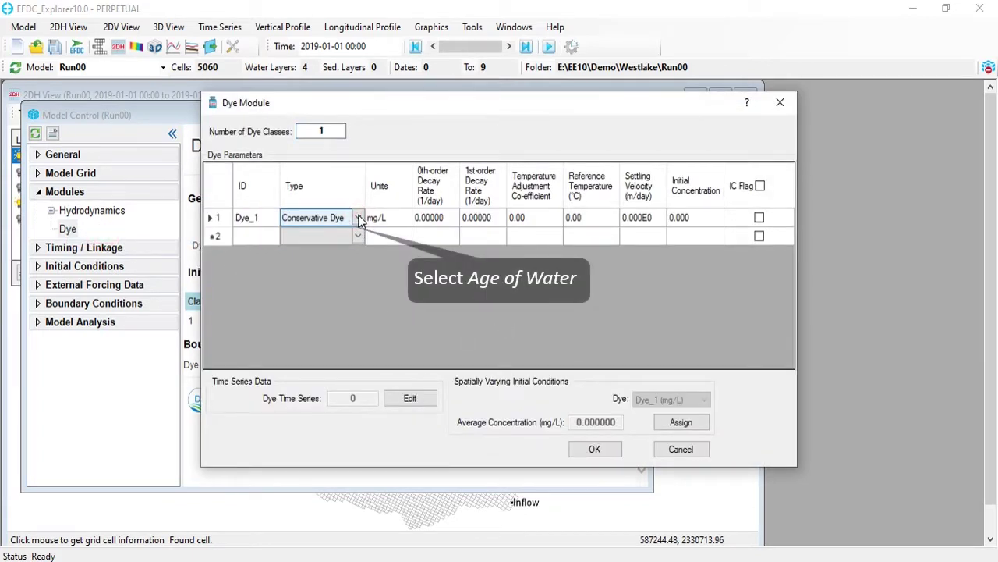
pyautogui.click(359, 218)
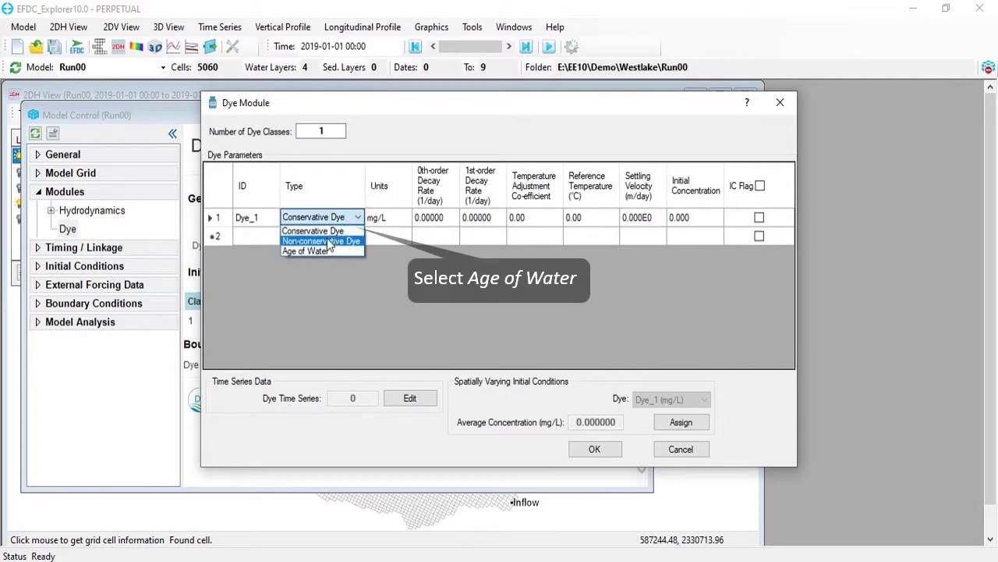
pyautogui.click(324, 254)
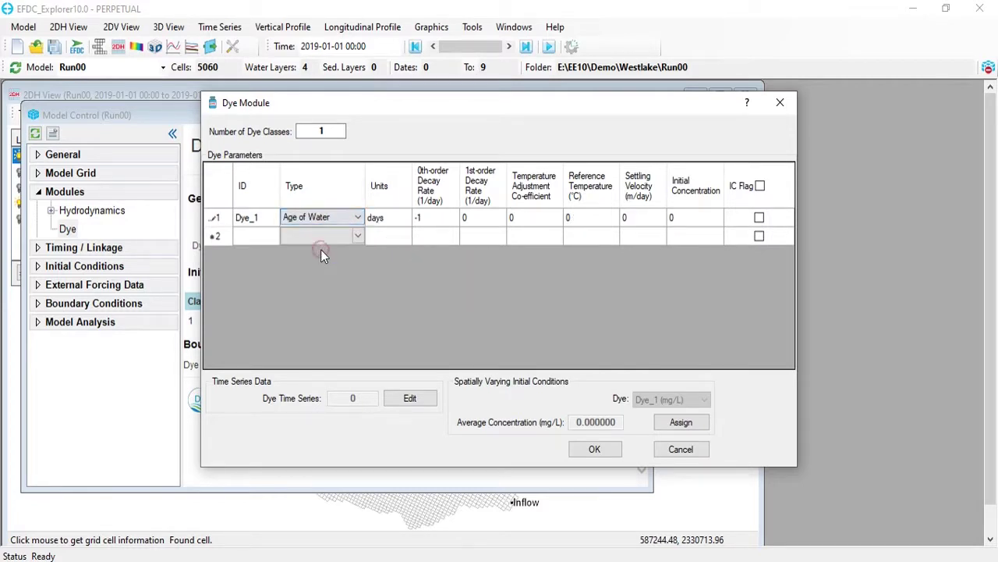
# Rename the first dye class's ID to Water Age
pyautogui.click(261, 217)
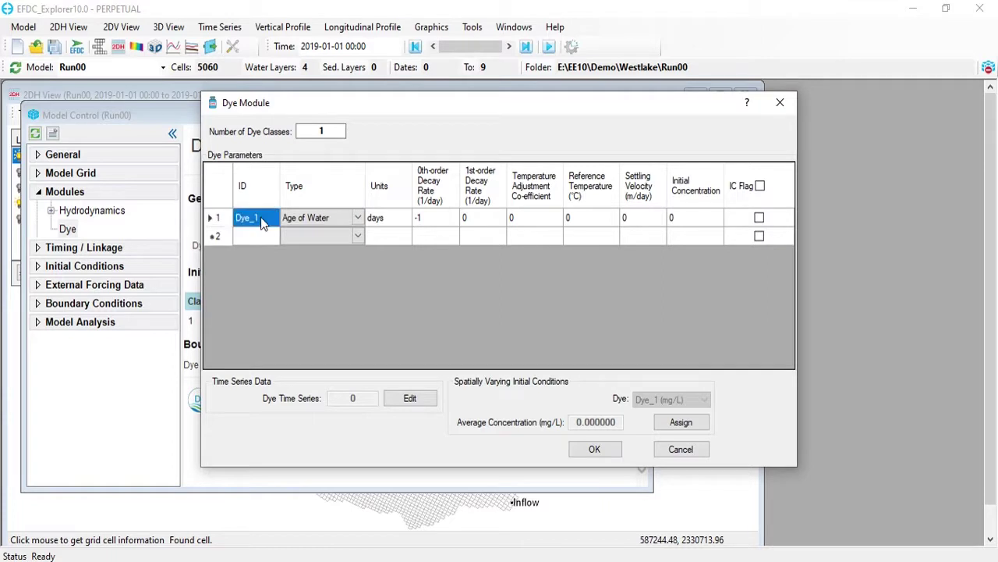
pyautogui.click(265, 220)
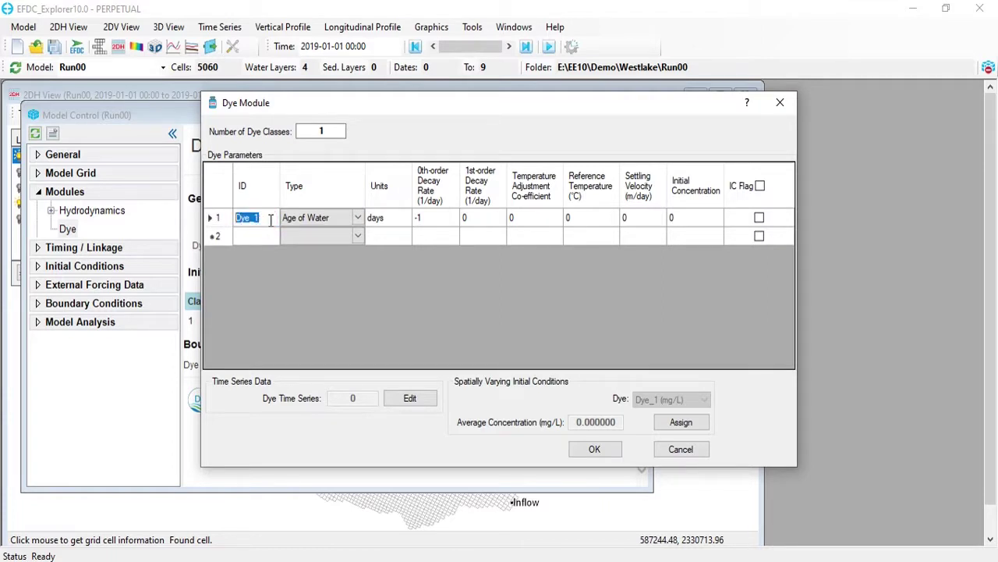
pyautogui.write('Water A')
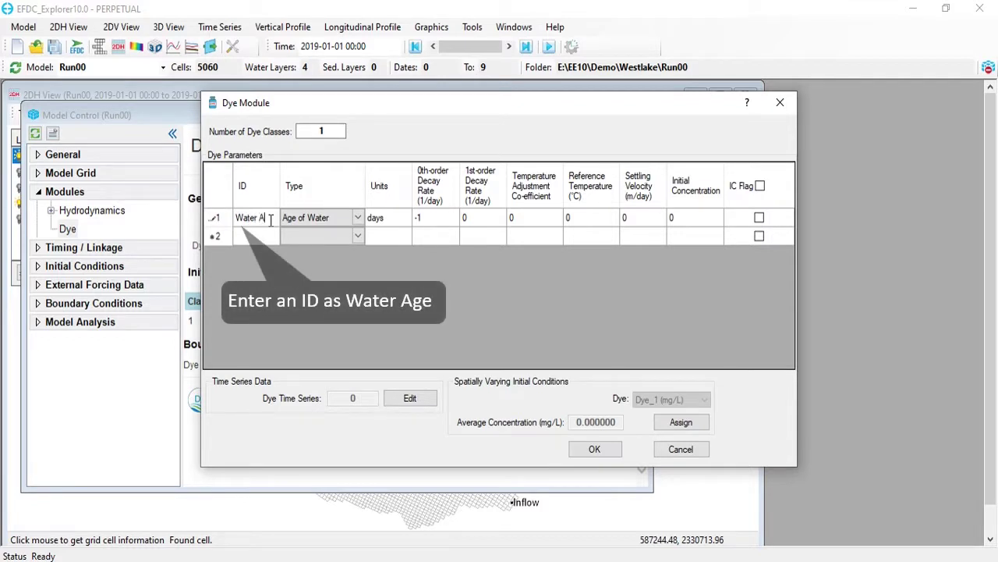
pyautogui.write('ge')
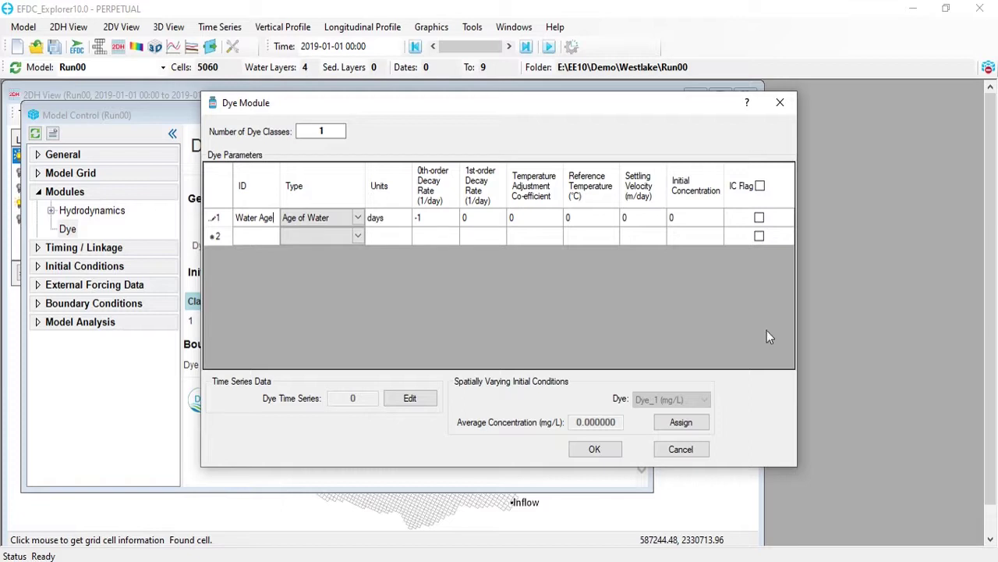
# Assign a constant initial dye value of 0 to all grid cells and layers, and accept the Dye module settings
pyautogui.click(684, 423)
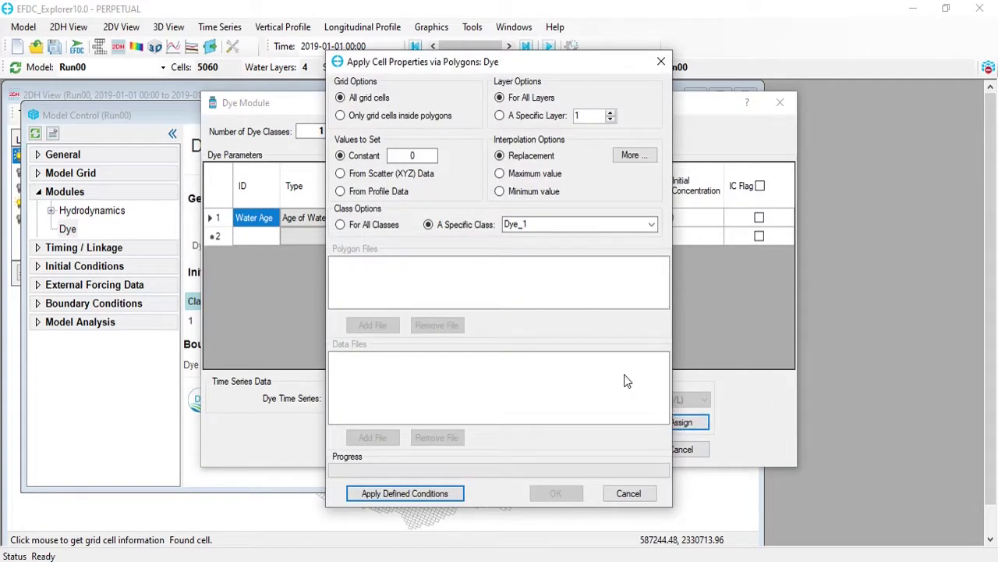
pyautogui.click(417, 155)
pyautogui.doubleClick(417, 154)
pyautogui.write('0')
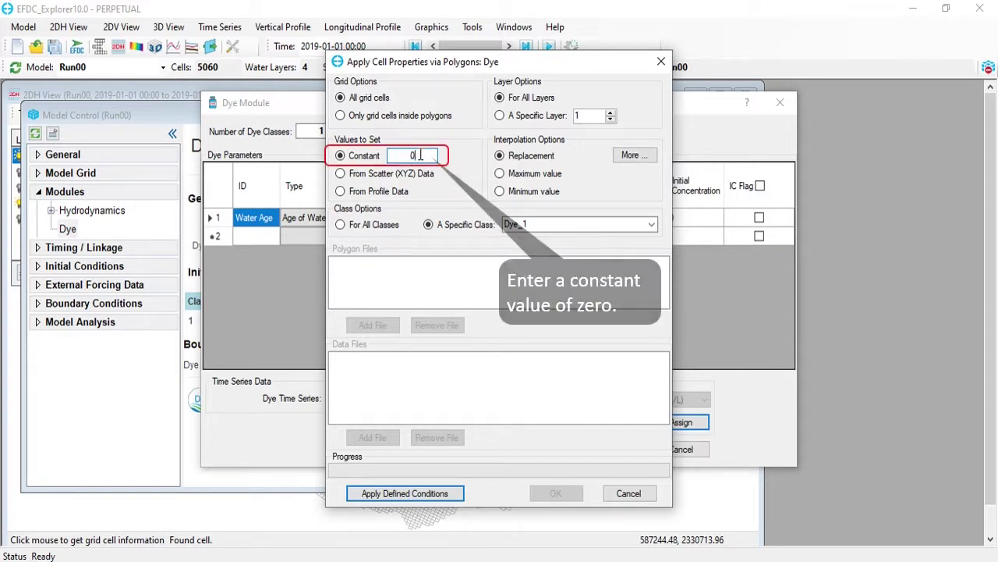
pyautogui.click(450, 493)
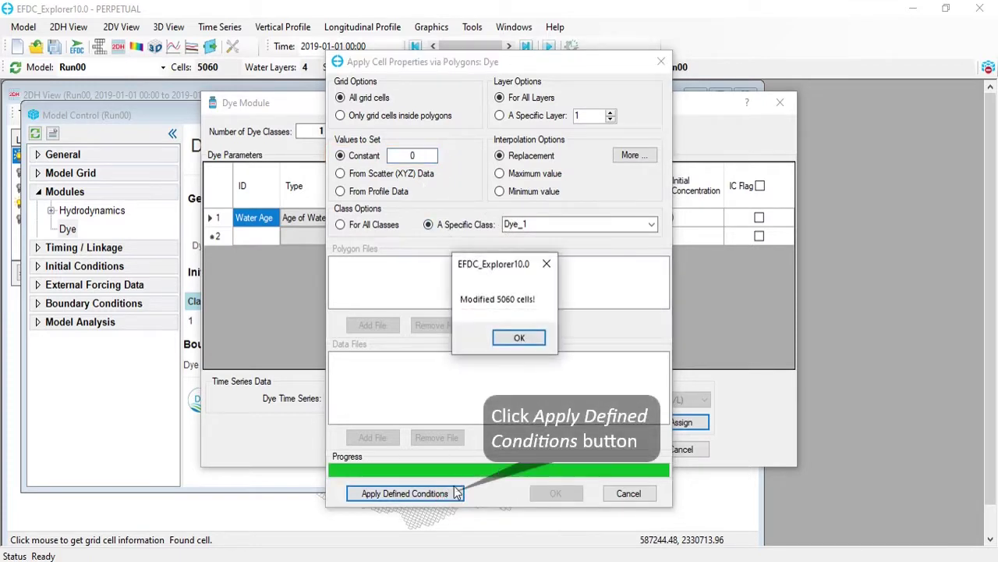
pyautogui.click(516, 338)
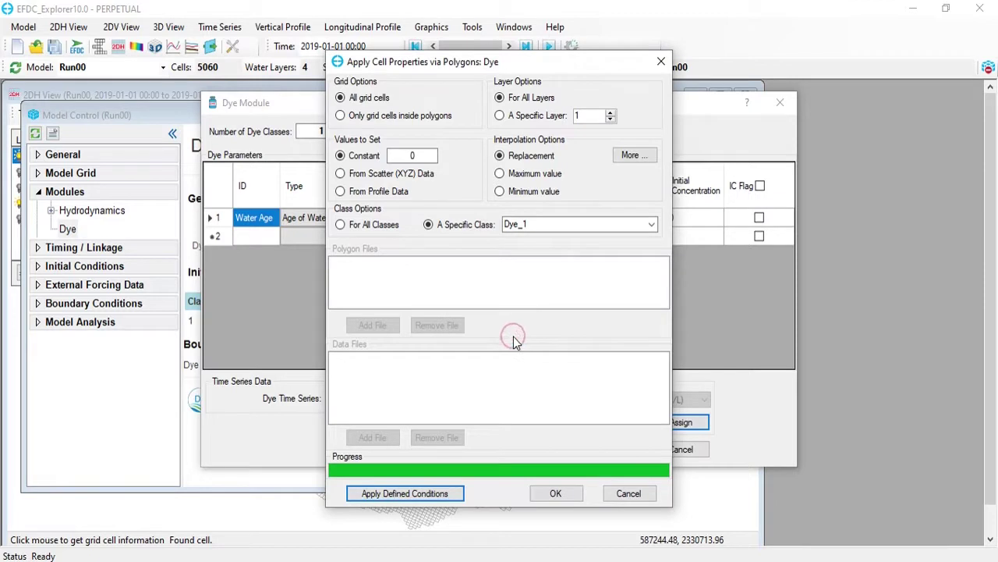
pyautogui.click(555, 495)
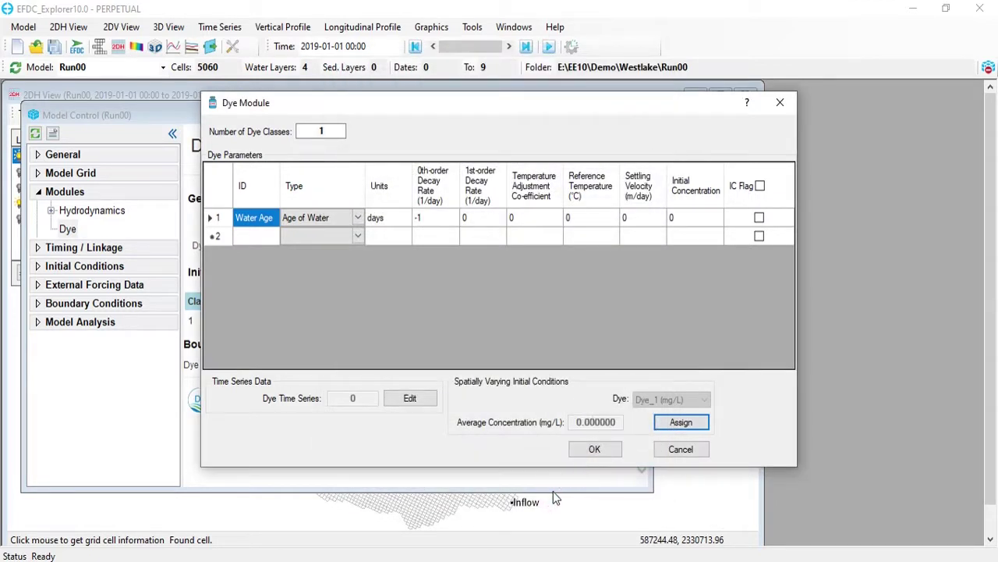
pyautogui.click(594, 452)
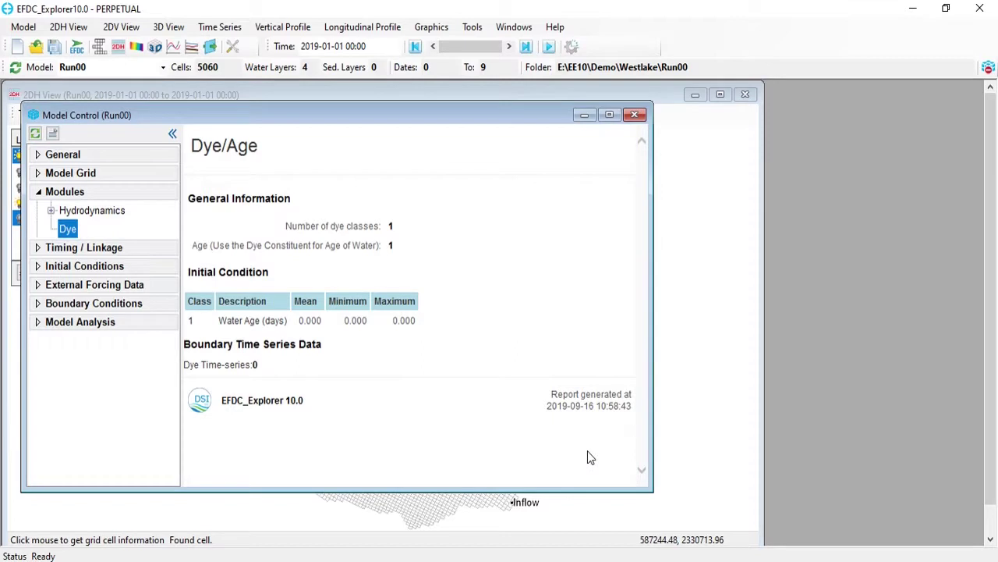
# Edit the Inflow boundary group to give Water Age a constant concentration of 0, and accept the flow boundary conditions
pyautogui.click(36, 306)
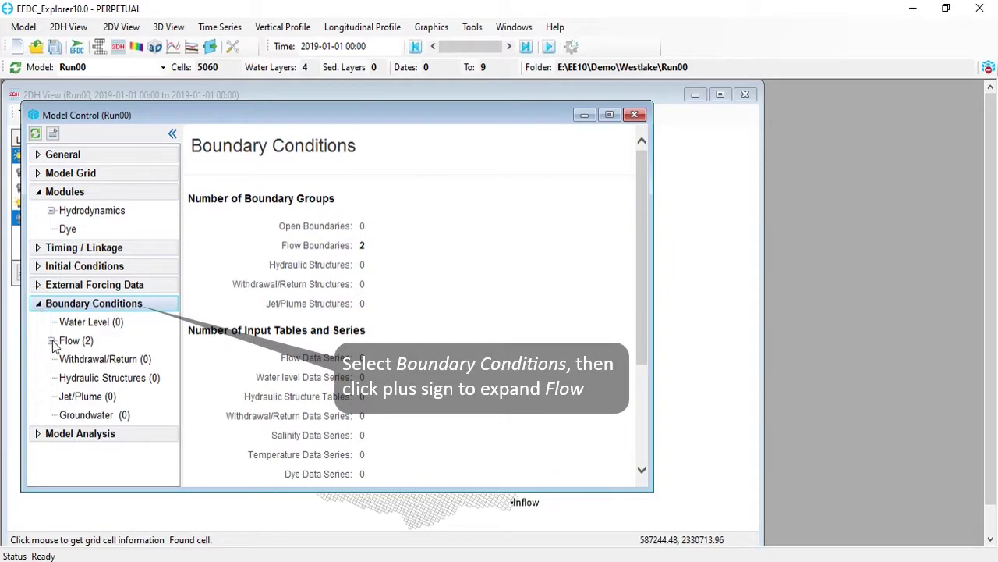
pyautogui.click(51, 341)
pyautogui.click(85, 360)
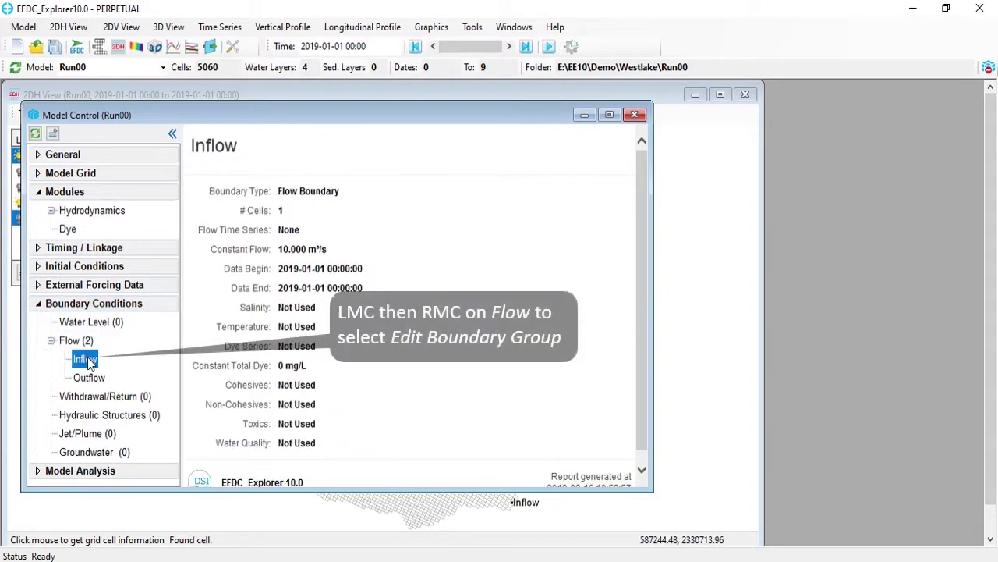
pyautogui.rightClick(90, 363)
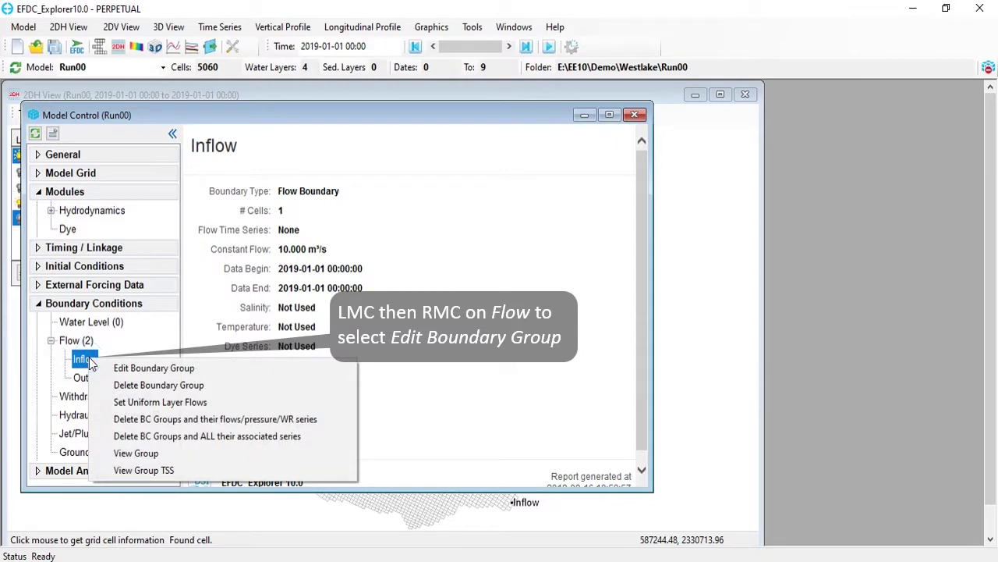
pyautogui.click(188, 371)
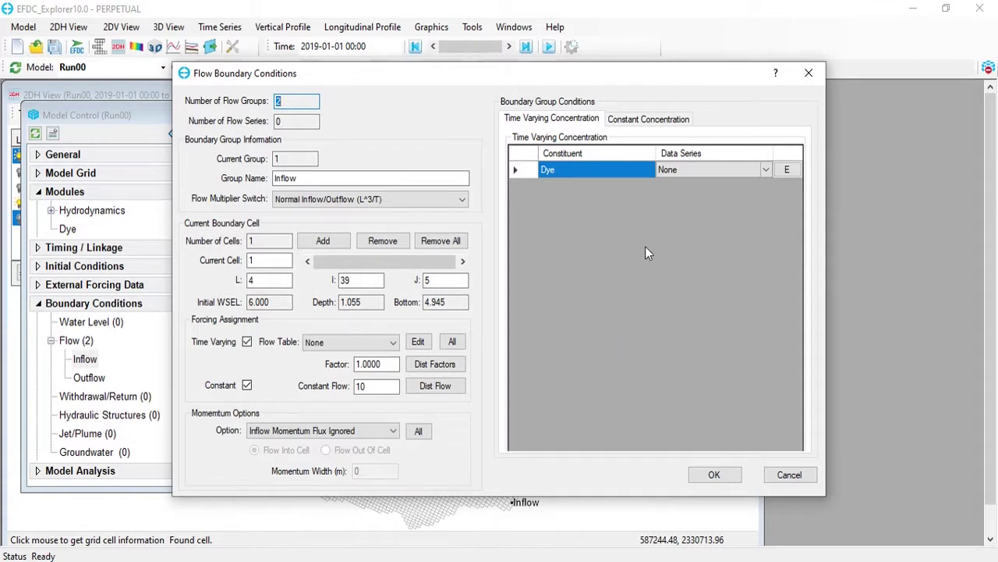
pyautogui.click(658, 120)
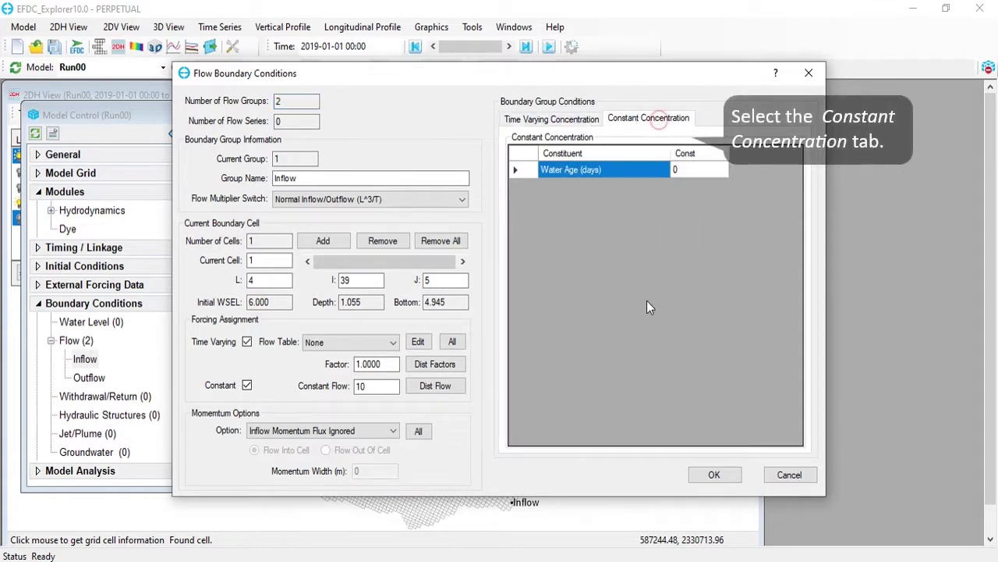
pyautogui.click(689, 171)
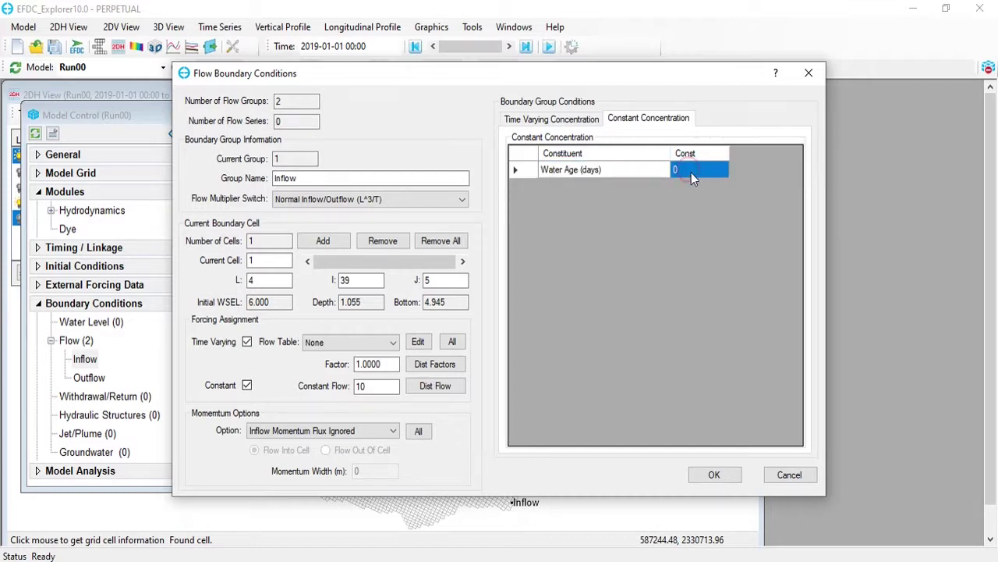
pyautogui.click(691, 173)
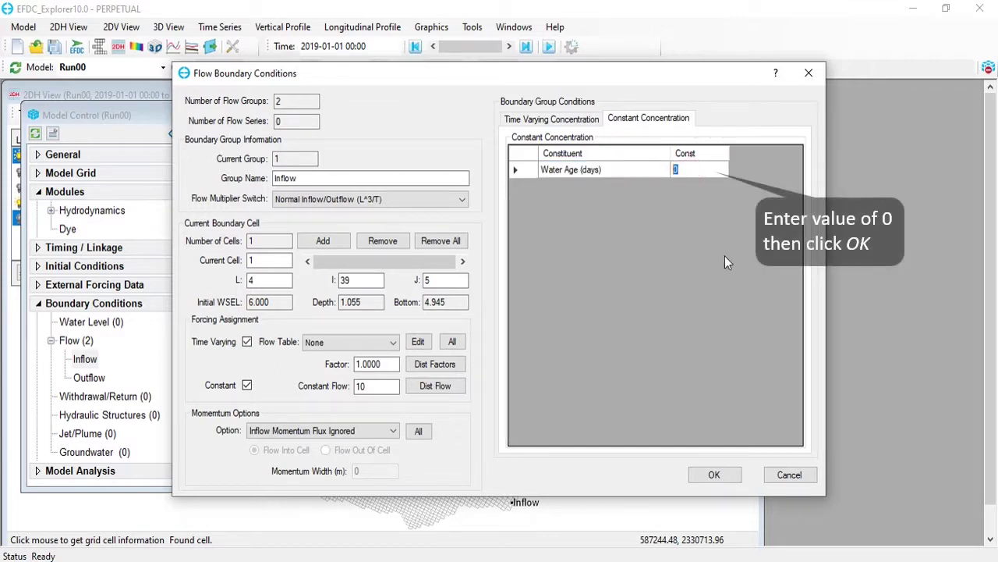
pyautogui.write('0')
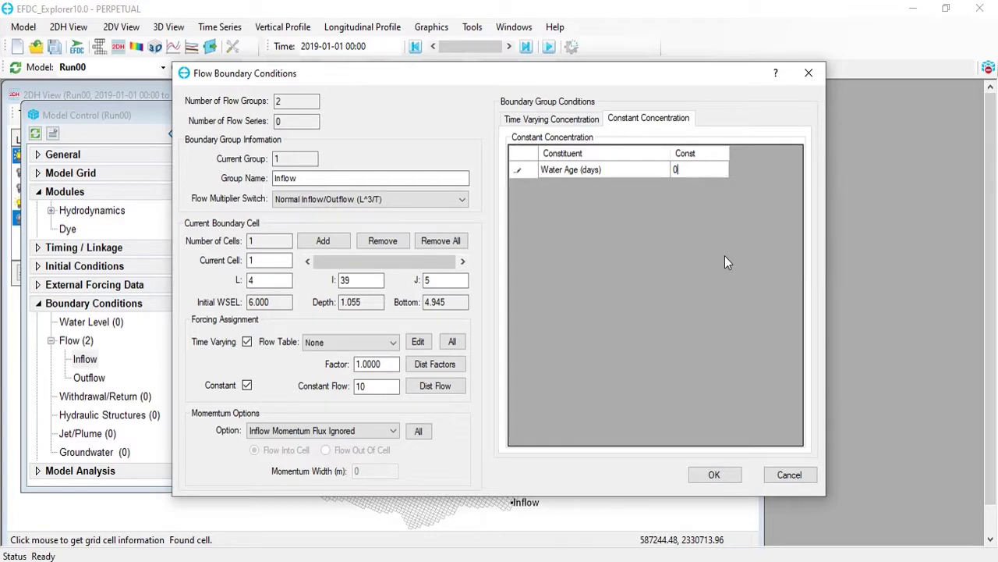
pyautogui.click(713, 474)
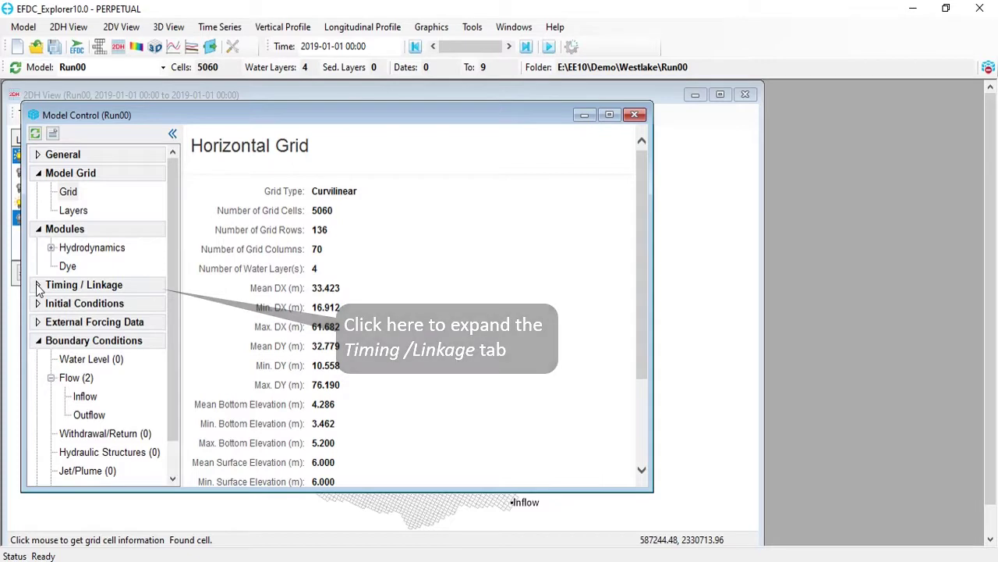
# Open the simulation timing options and initialize an estimated time step
pyautogui.click(38, 285)
pyautogui.click(74, 304)
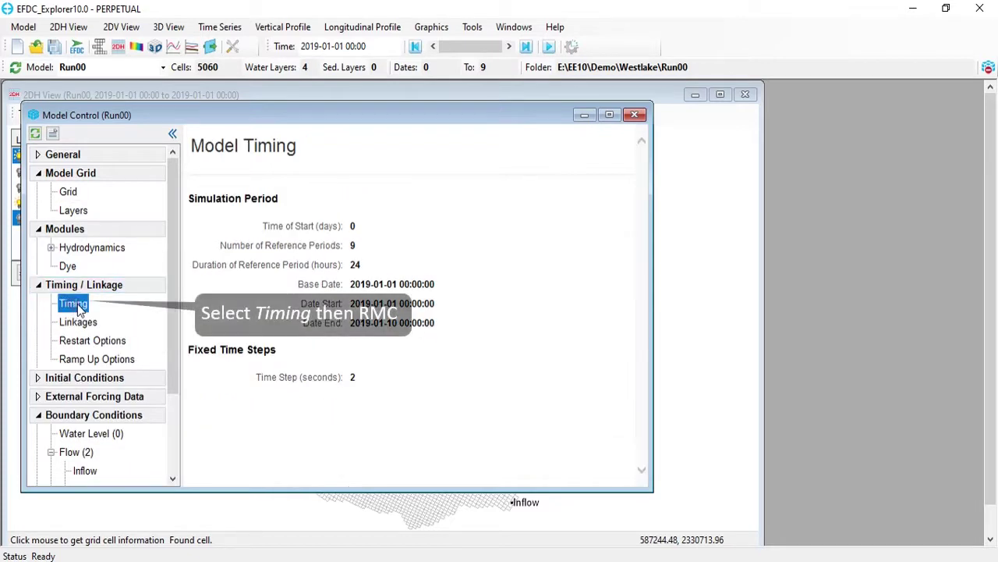
pyautogui.rightClick(73, 304)
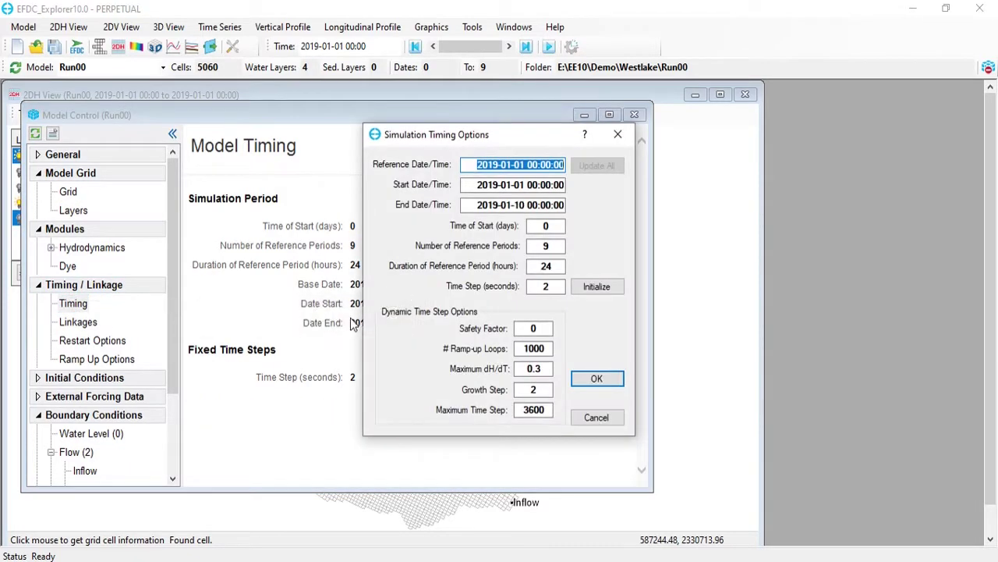
pyautogui.click(516, 205)
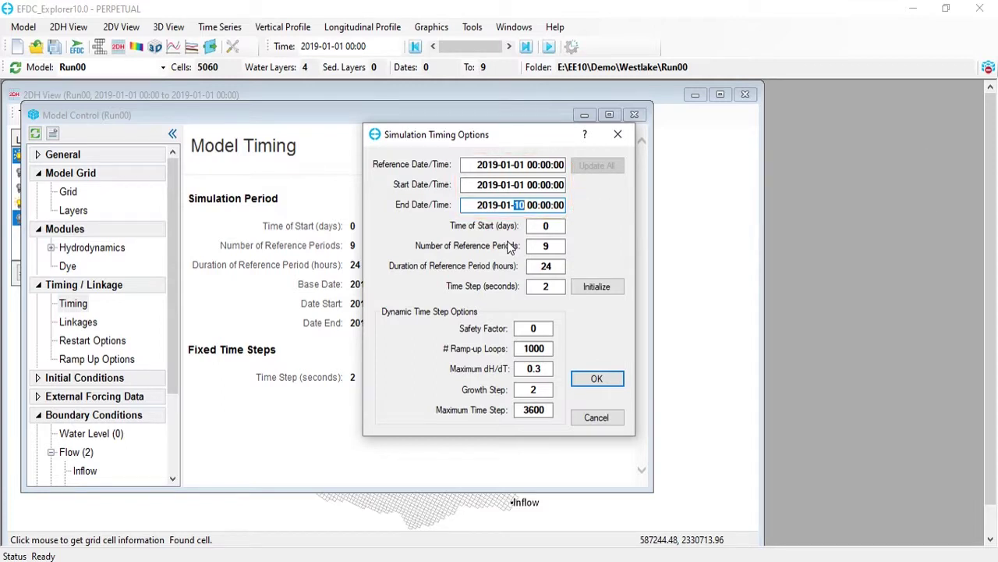
pyautogui.doubleClick(556, 286)
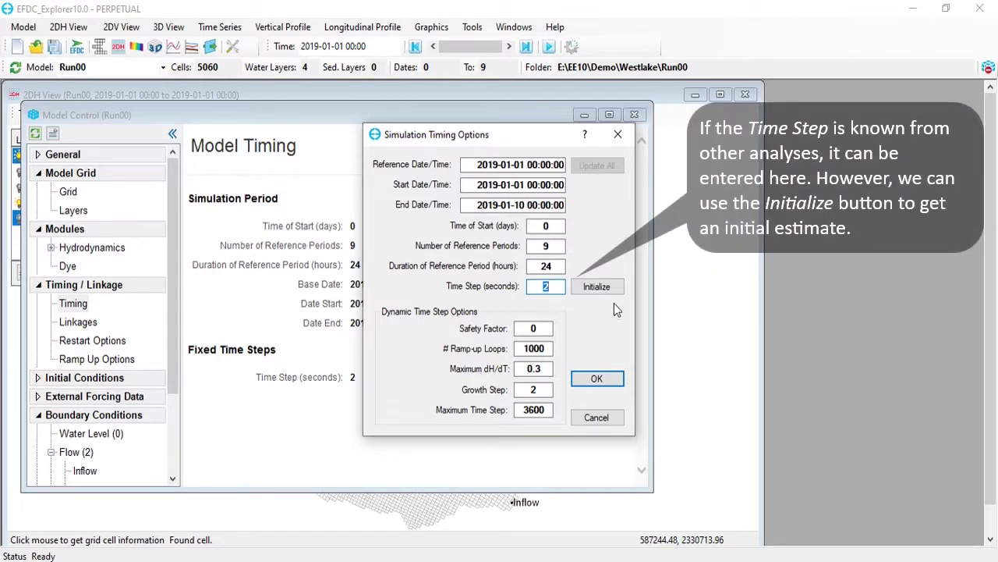
pyautogui.click(606, 287)
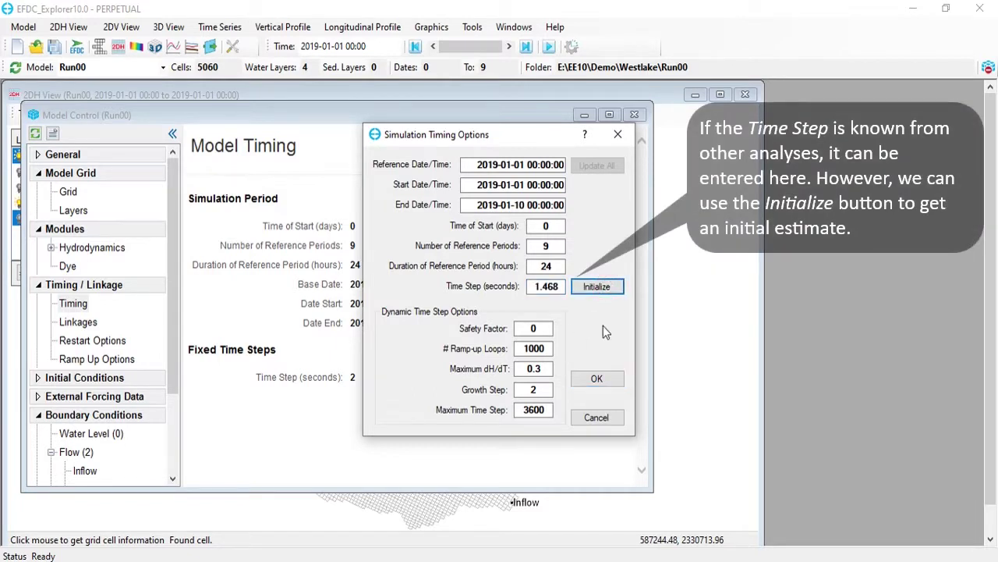
# Set the simulation time step to 2 seconds with a Safety Factor of 0, and accept the timing options
pyautogui.click(546, 287)
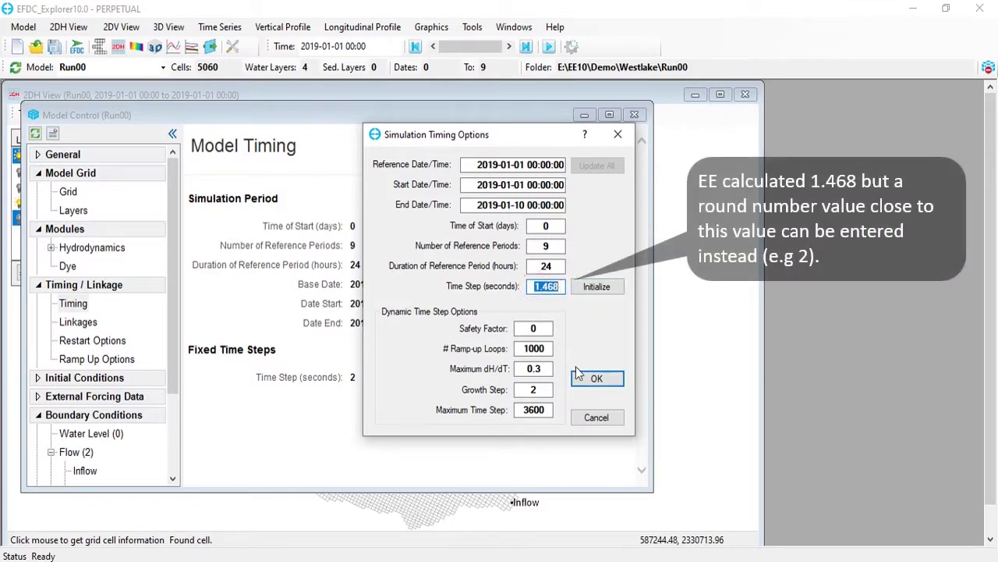
pyautogui.write('2')
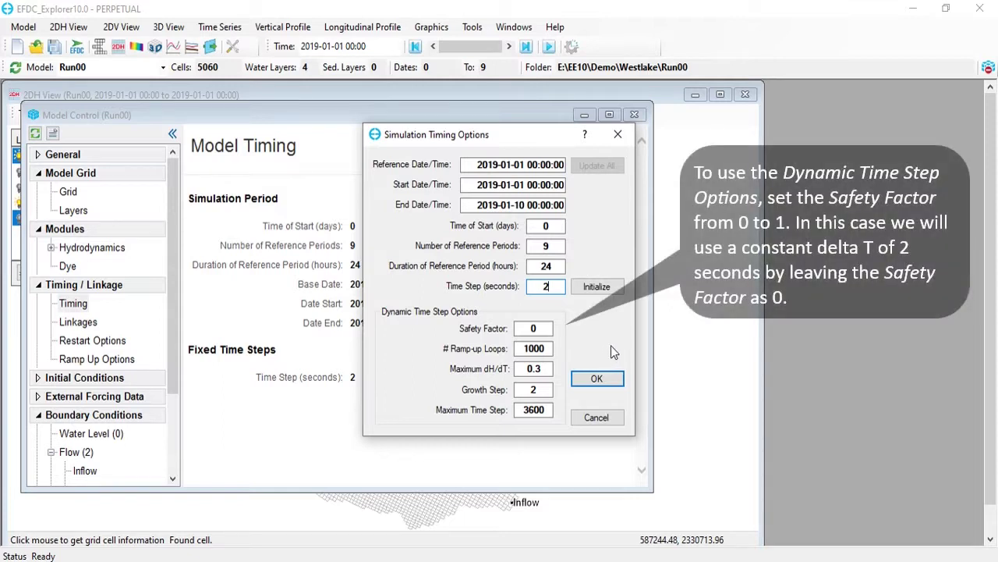
pyautogui.click(544, 330)
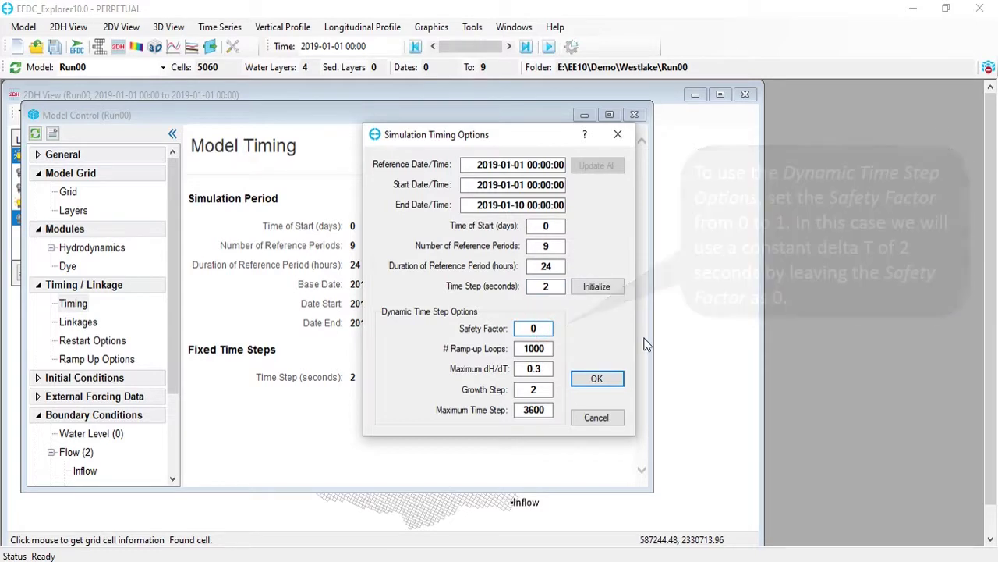
pyautogui.click(597, 378)
# Switch to the 2DH View and add a CFL Time Step layer from the Model Metrics group
pyautogui.press('Down')
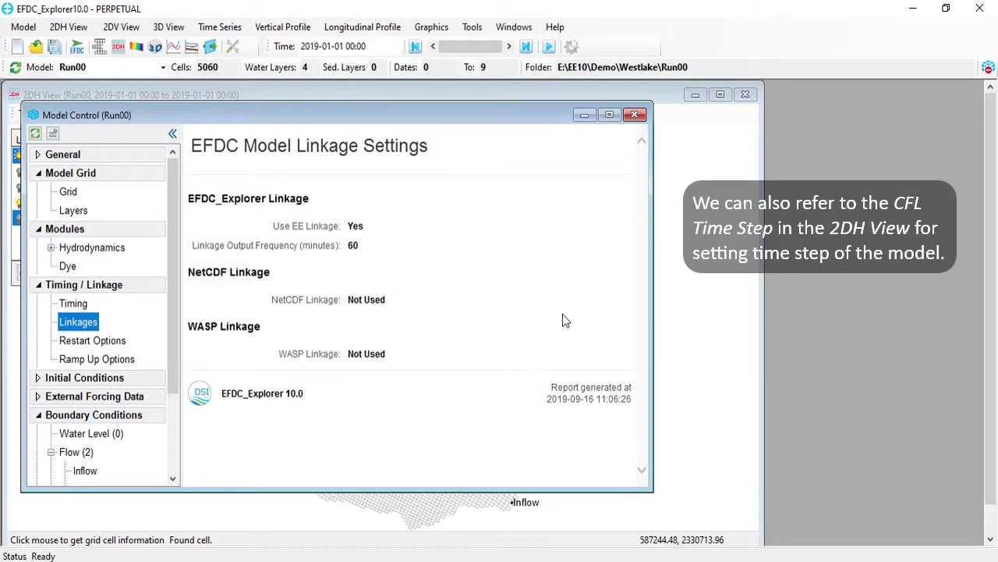
pyautogui.click(514, 28)
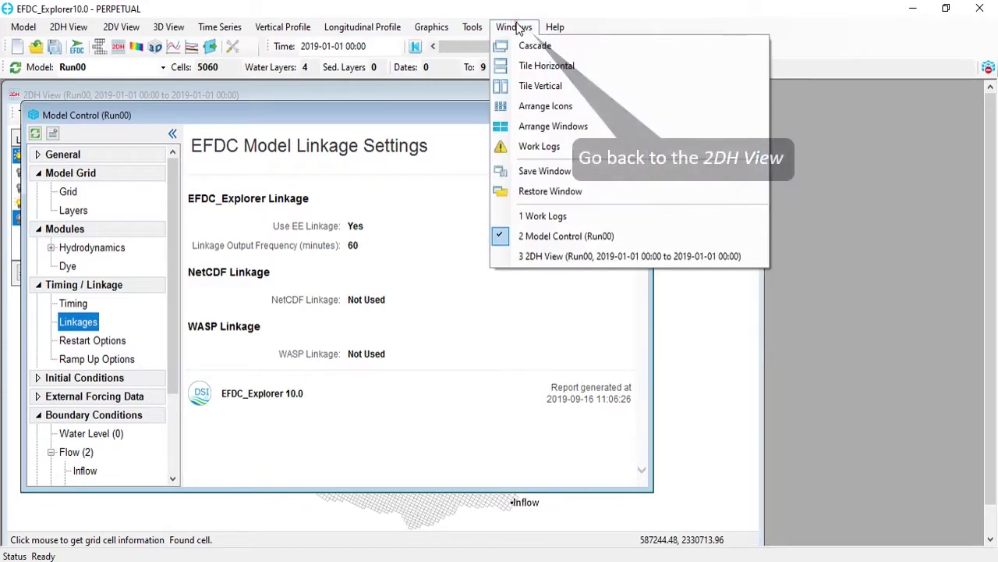
pyautogui.click(564, 253)
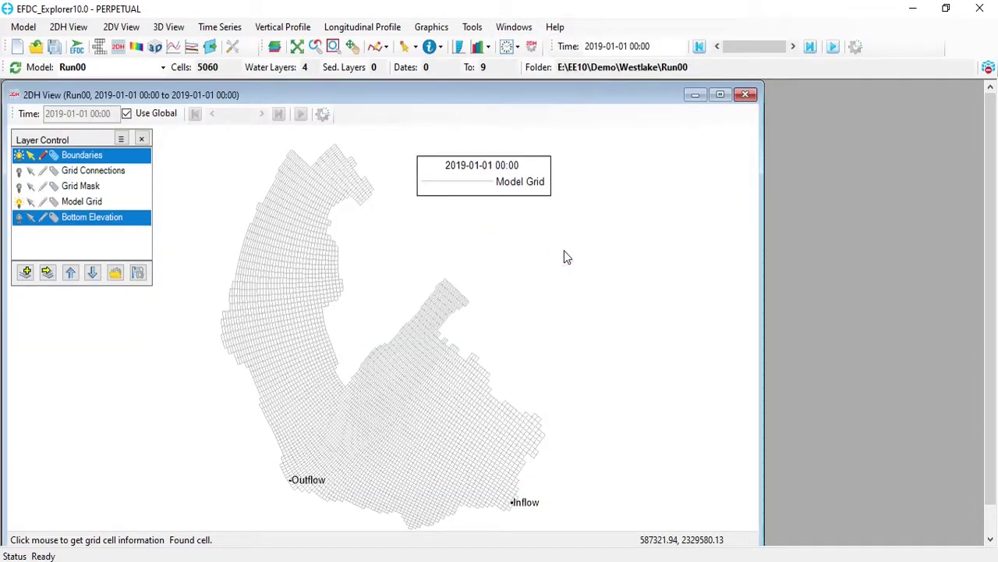
pyautogui.click(25, 273)
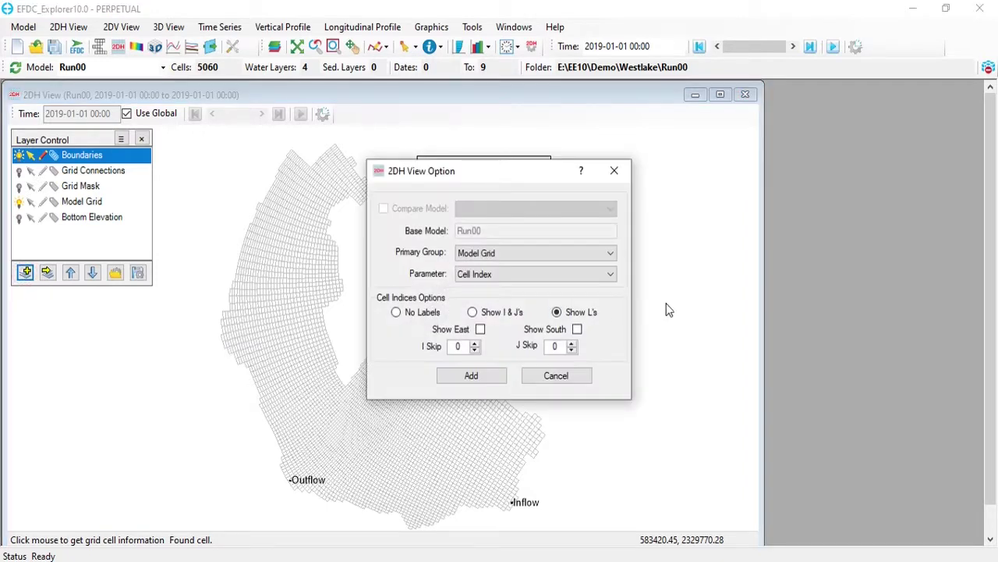
pyautogui.scroll(-1, 624, 251)
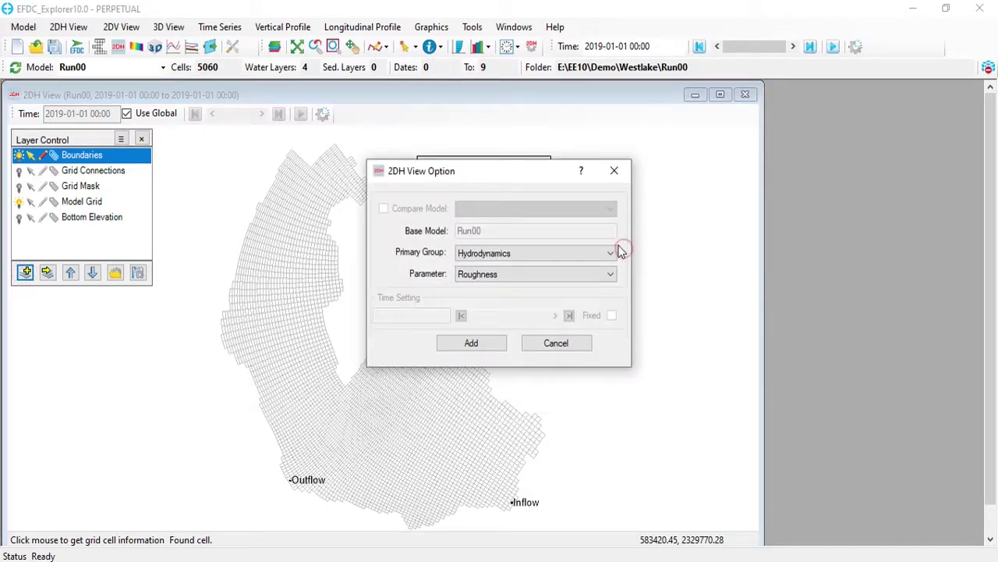
pyautogui.click(611, 256)
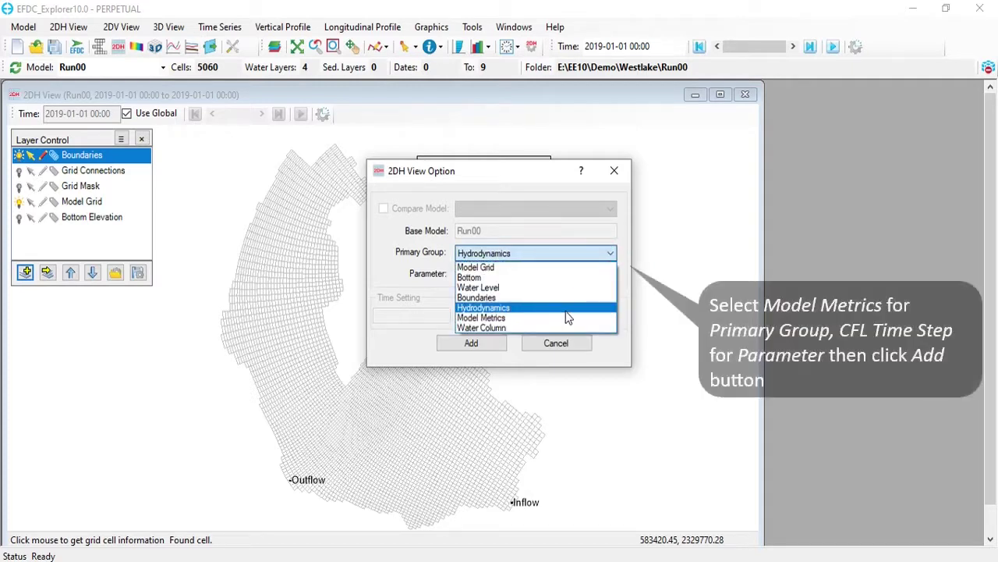
pyautogui.click(503, 319)
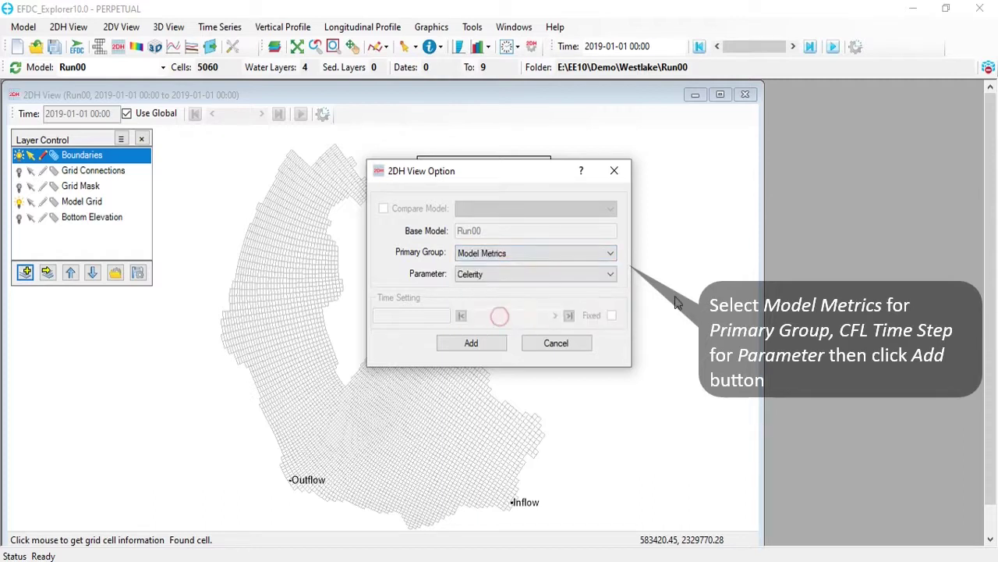
pyautogui.click(610, 275)
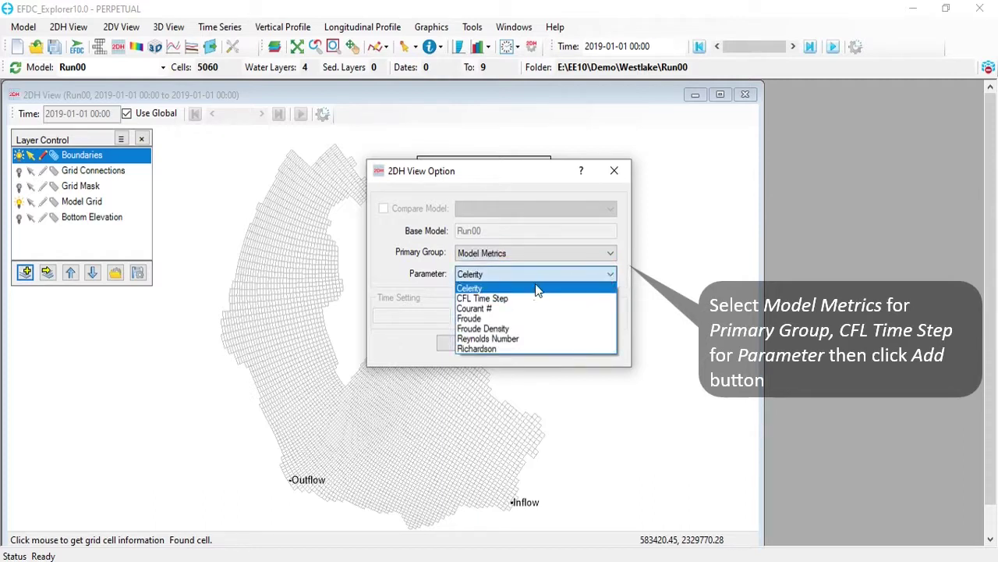
pyautogui.click(500, 301)
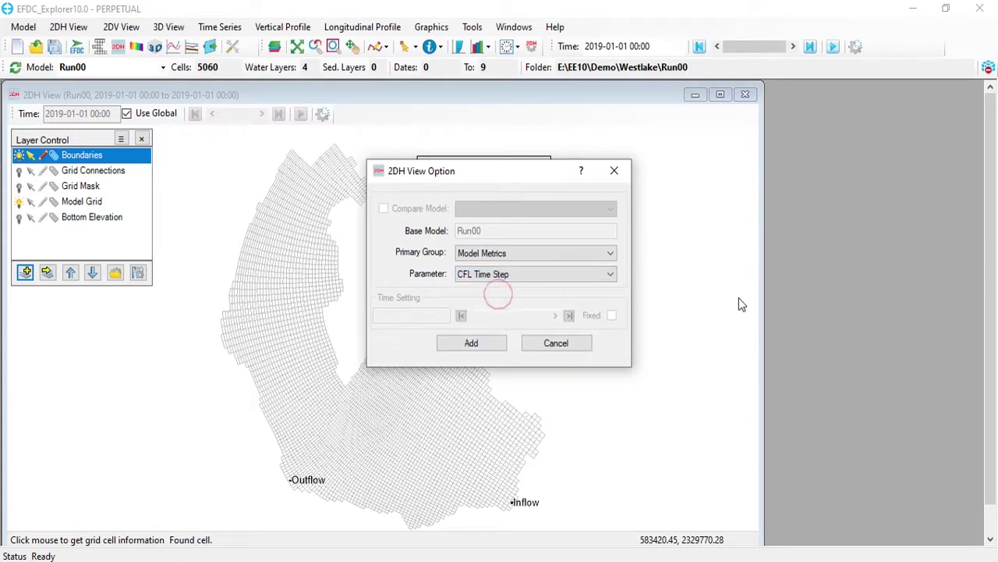
pyautogui.click(472, 343)
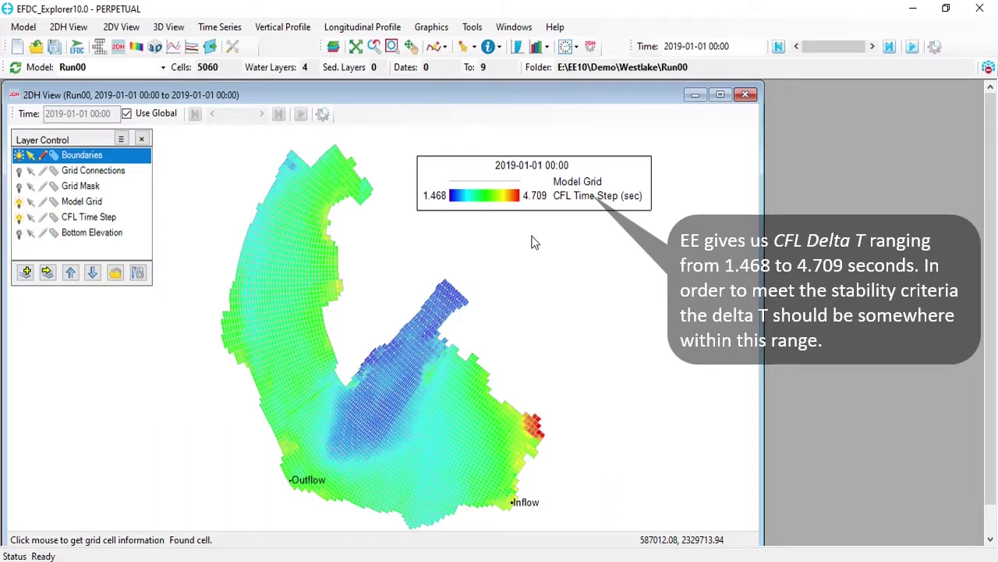
# Return to Model Control and accept the EFDC model linkages with a Linkage Output Frequency of 60 minutes
pyautogui.click(514, 26)
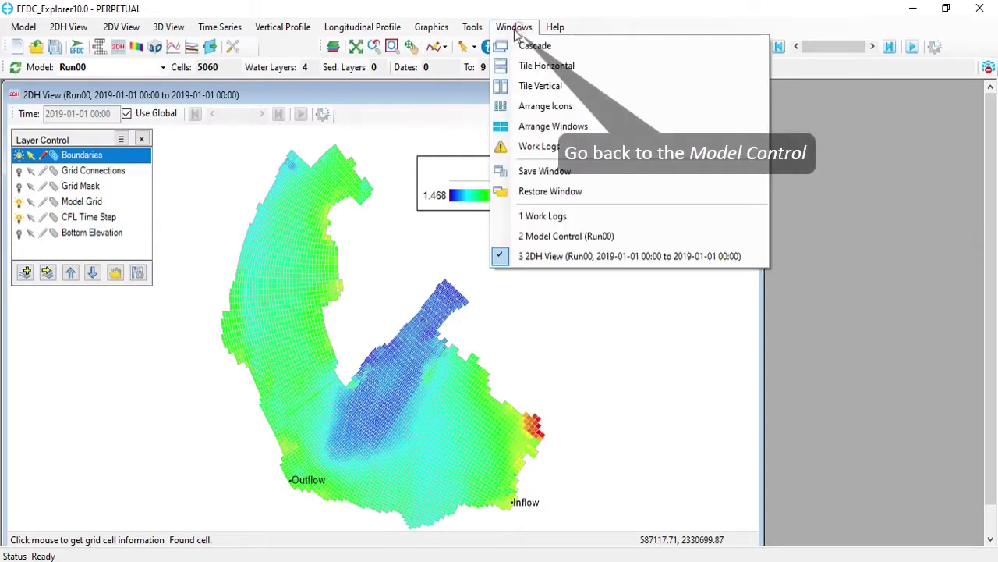
pyautogui.click(557, 237)
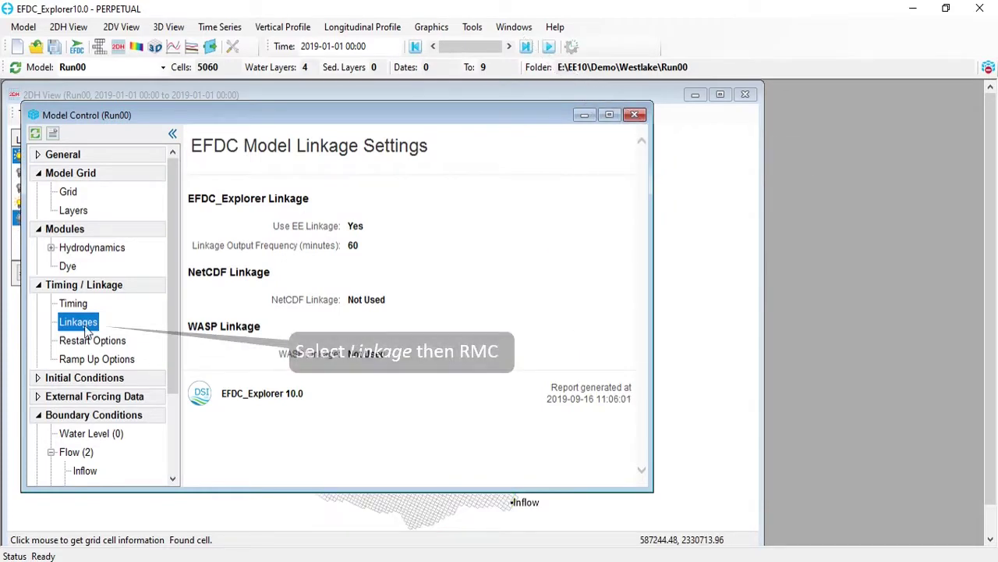
pyautogui.rightClick(87, 330)
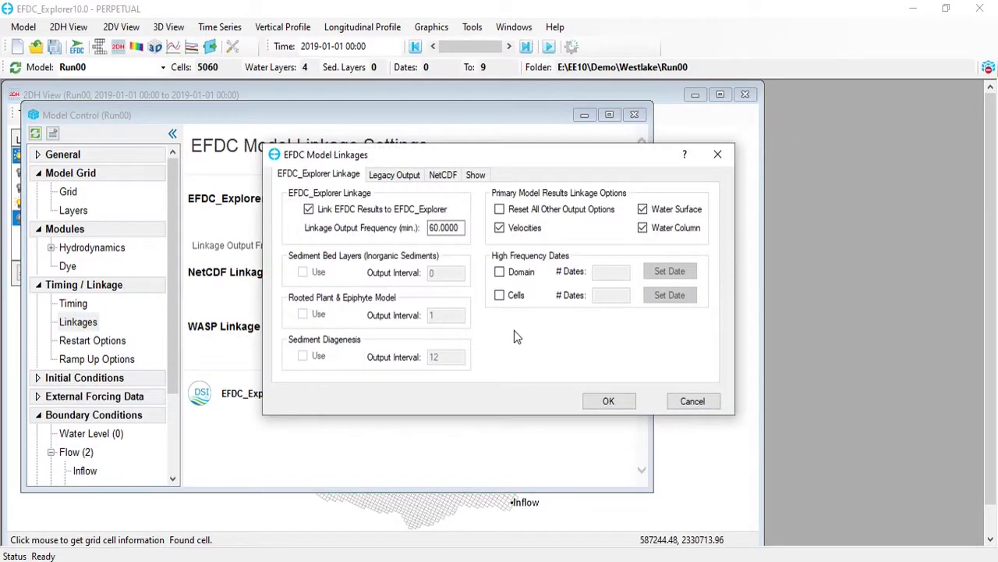
pyautogui.press('Tab')
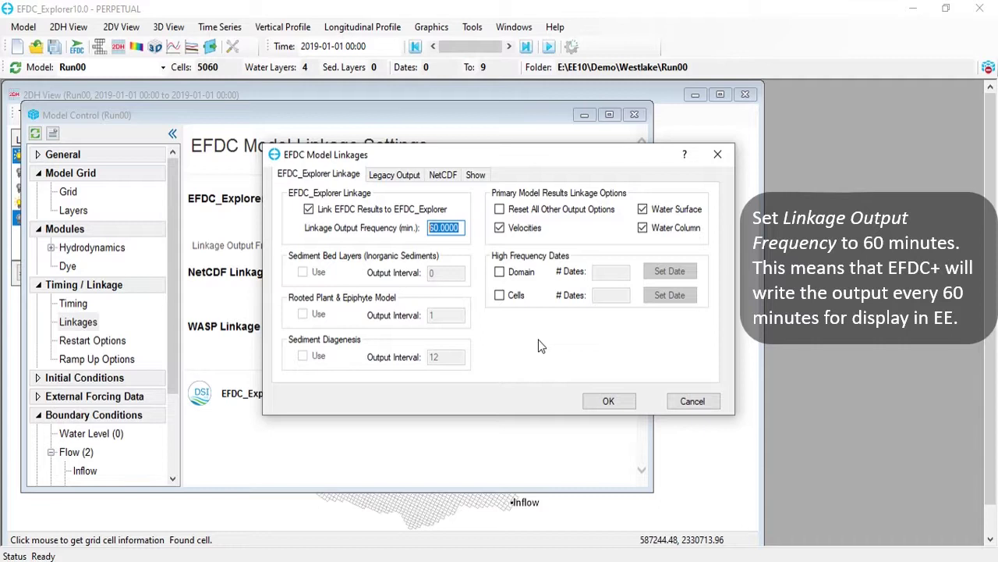
pyautogui.click(608, 401)
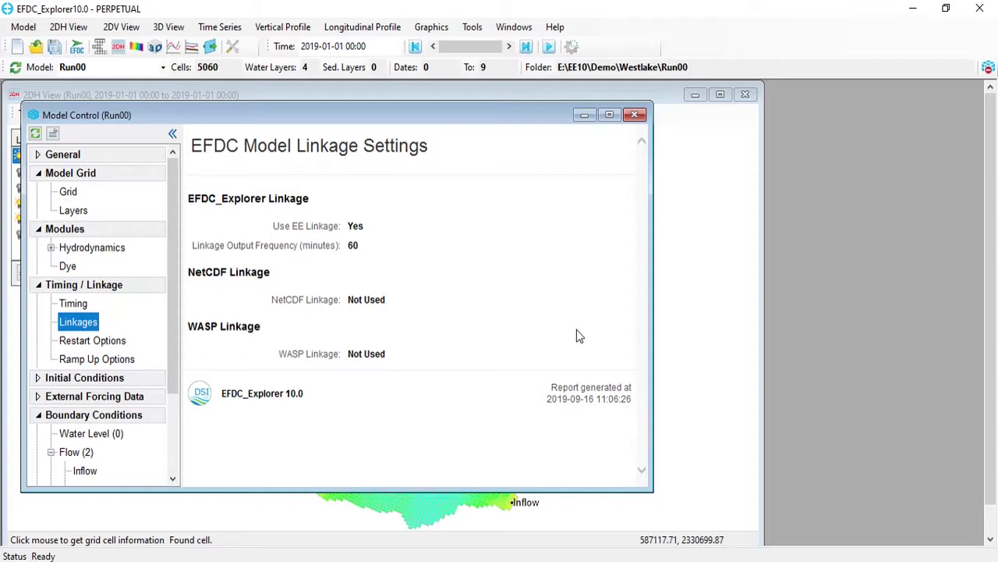
# Open the model restart options and accept Cold Start with restart file output in use at an Output Frequency of 1
pyautogui.click(101, 341)
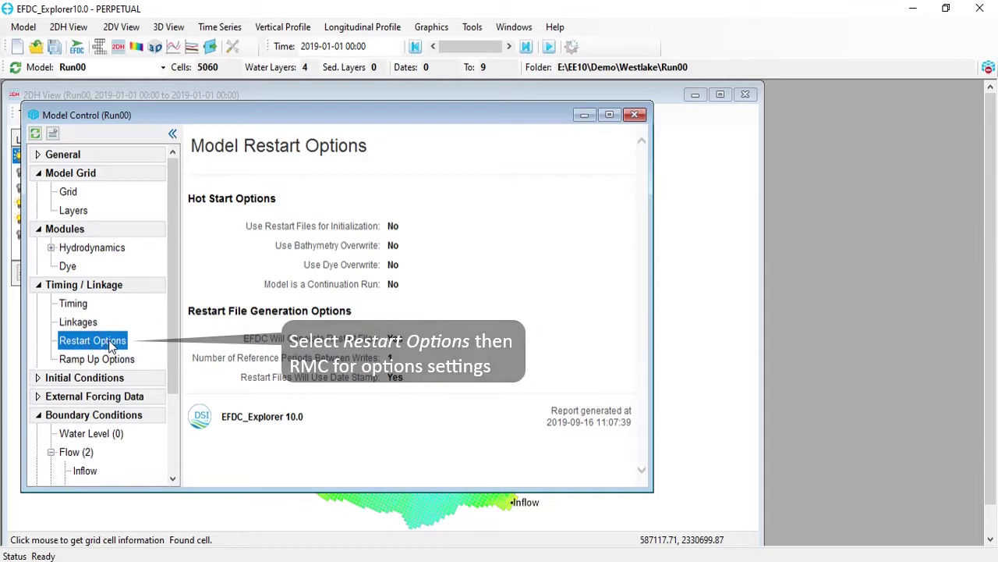
pyautogui.rightClick(109, 347)
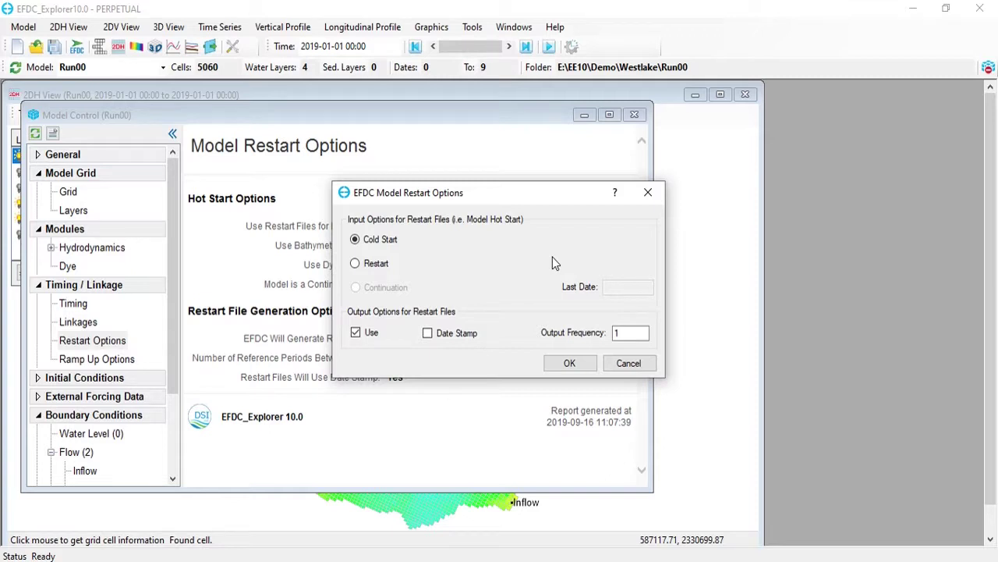
pyautogui.click(571, 365)
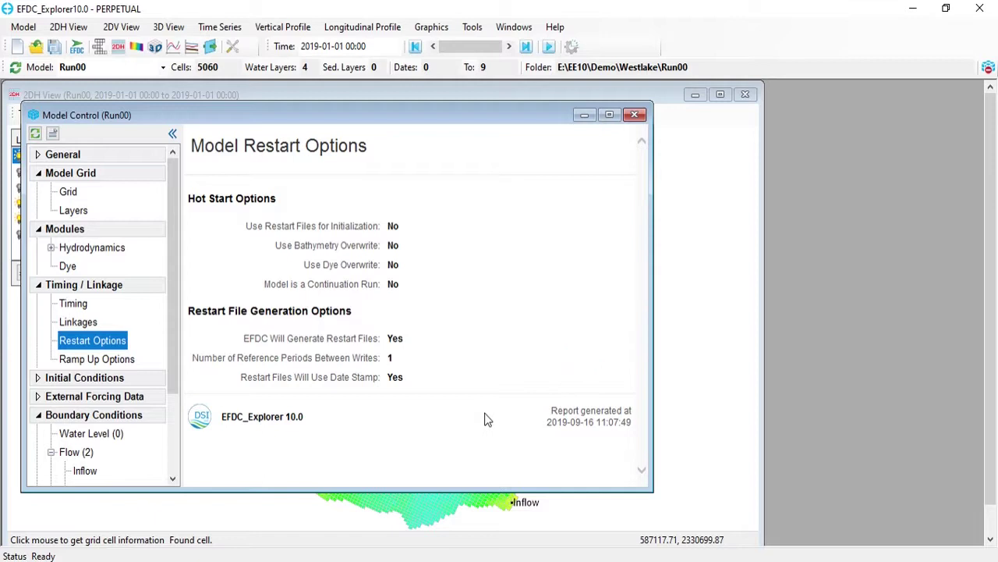
# Save the model as a Full Write in EEMS 10 format to a new folder named Run01 under Westlake
pyautogui.click(55, 49)
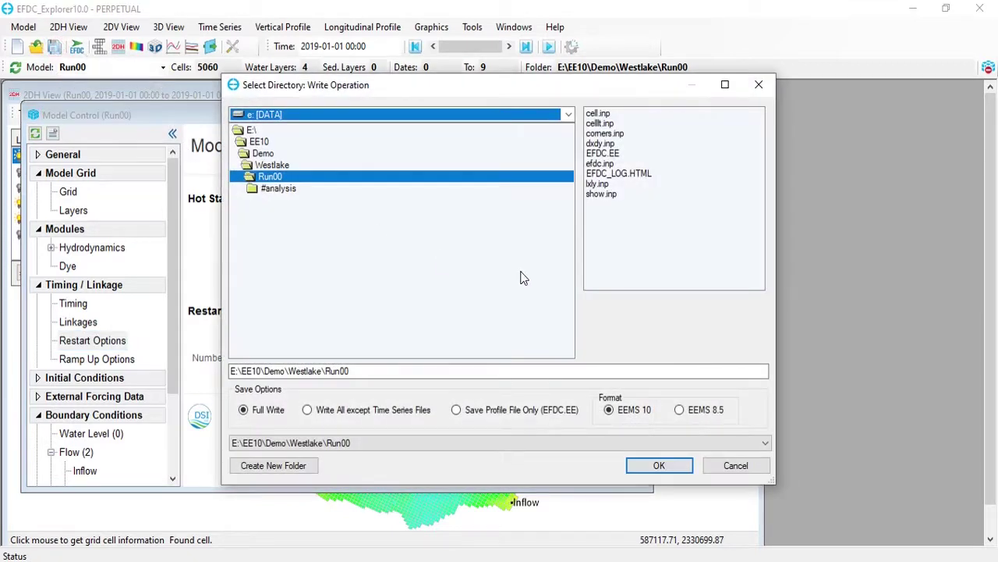
pyautogui.doubleClick(284, 165)
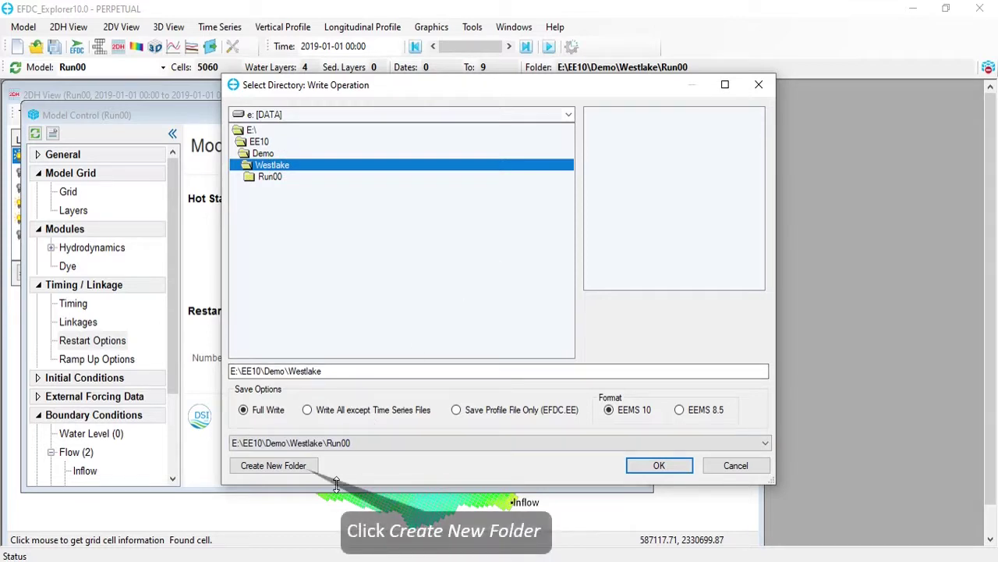
pyautogui.click(308, 466)
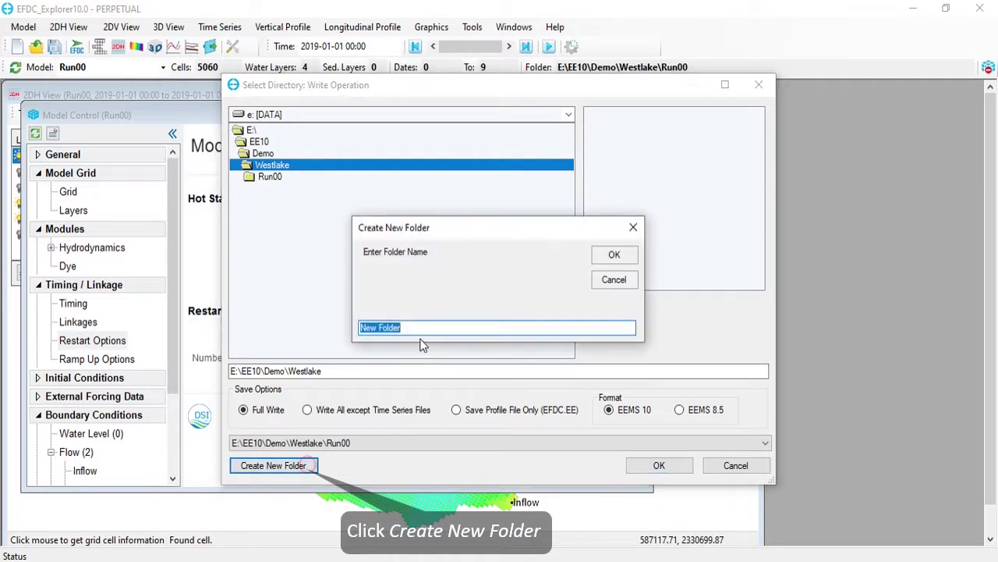
pyautogui.write('R')
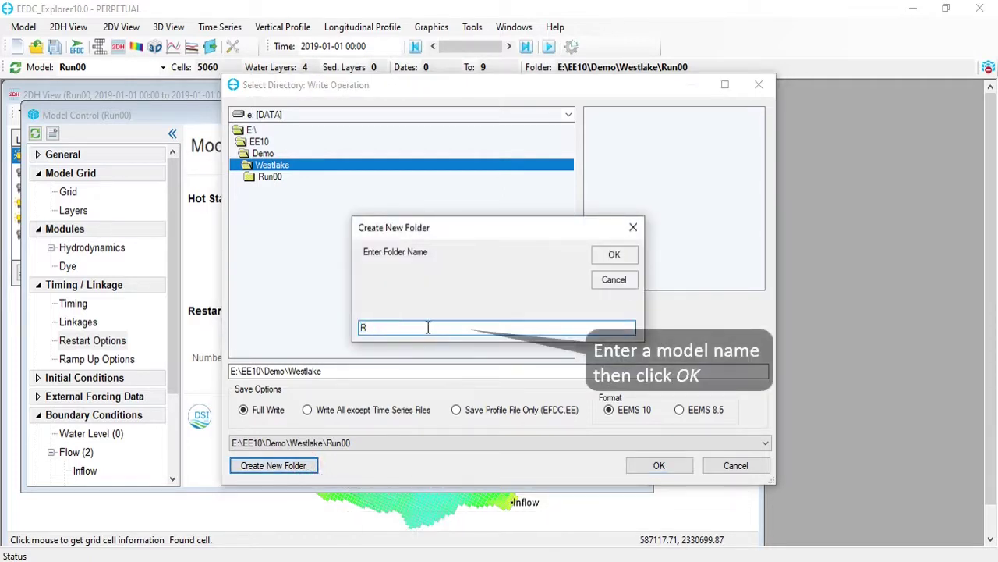
pyautogui.write('un01')
pyautogui.click(606, 257)
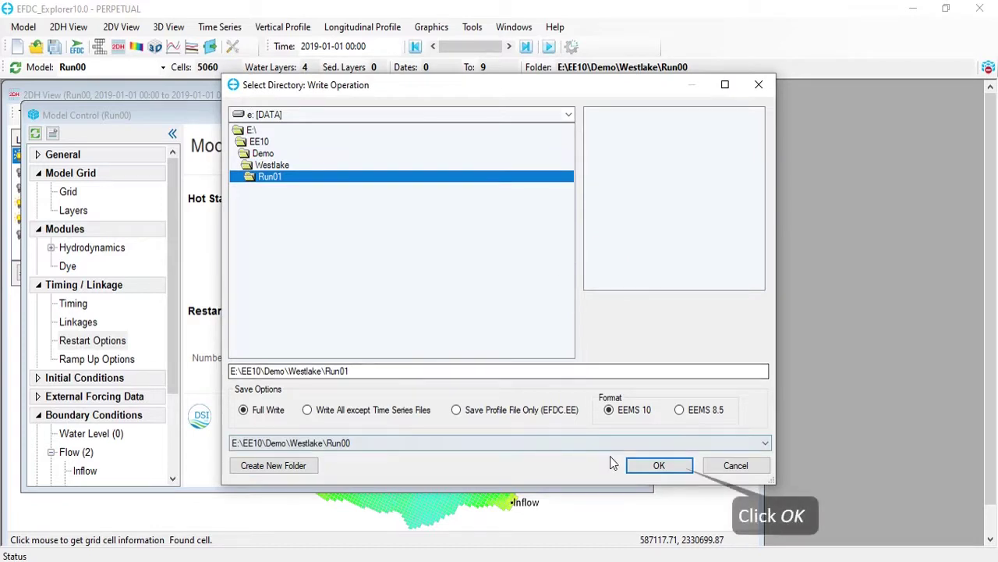
pyautogui.click(660, 468)
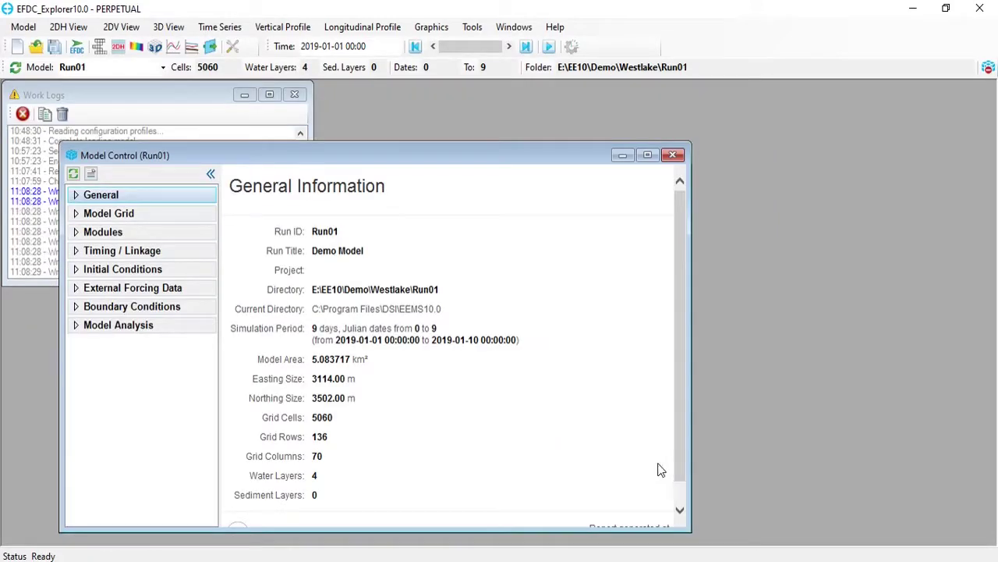
# Start the EFDC+ simulation of Run01 with 3 OMP threads and Dye Water Age (days) as the run-time display
pyautogui.click(77, 48)
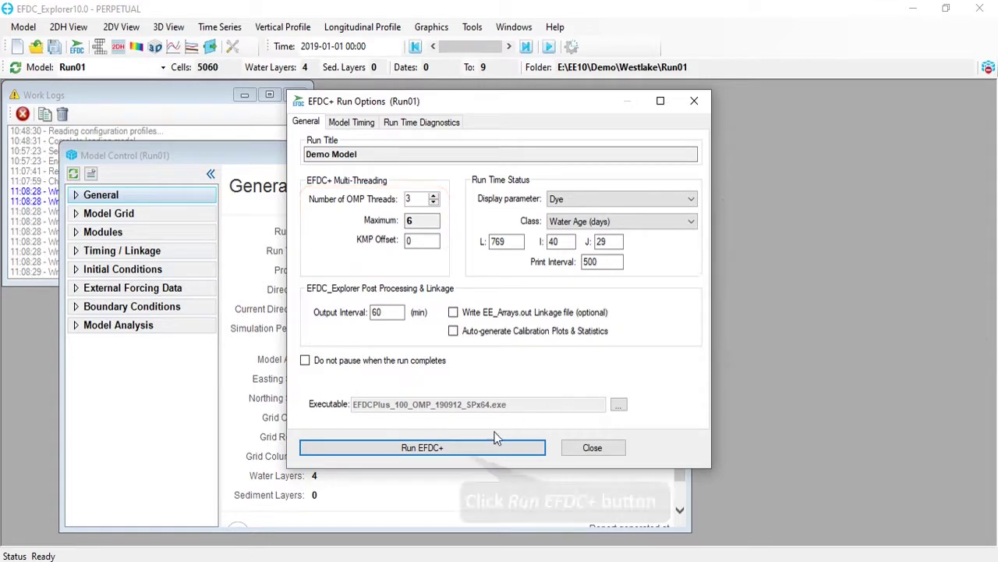
pyautogui.click(477, 448)
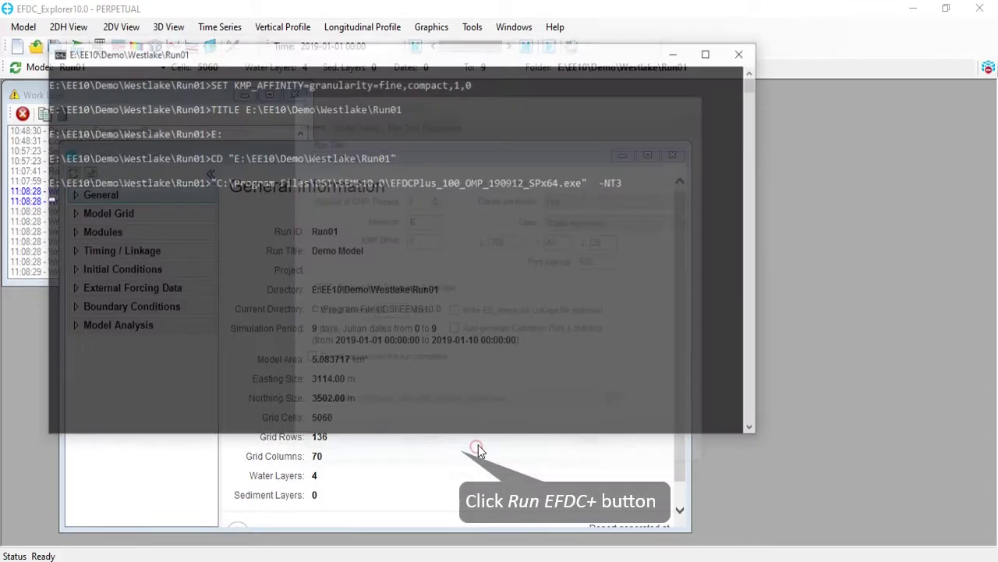